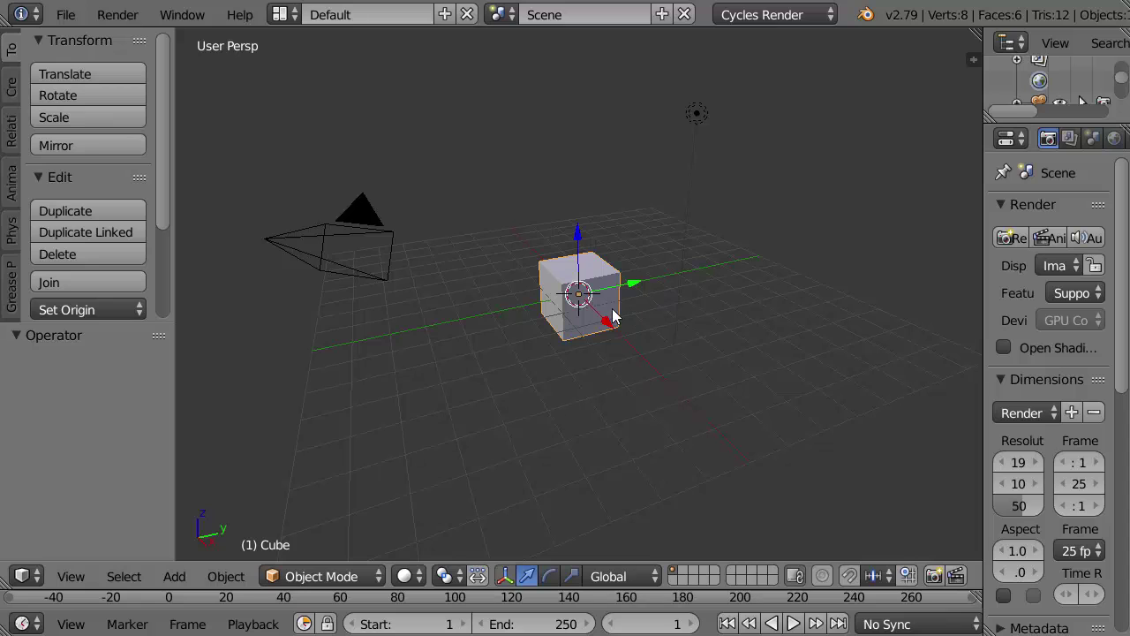
Duplicate the cube and move the copy 3.688 along Y beside the original
{"action": "scroll", "coordinate": [684, 434], "scroll_direction": "up", "scroll_amount": 3}
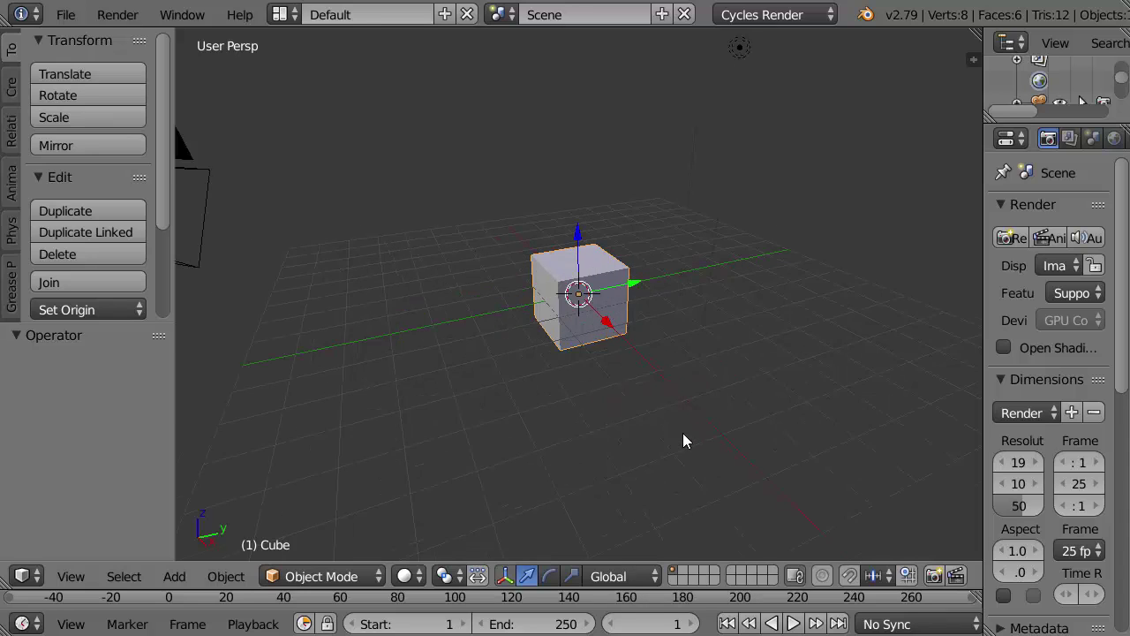
{"action": "key", "text": "shift+d"}
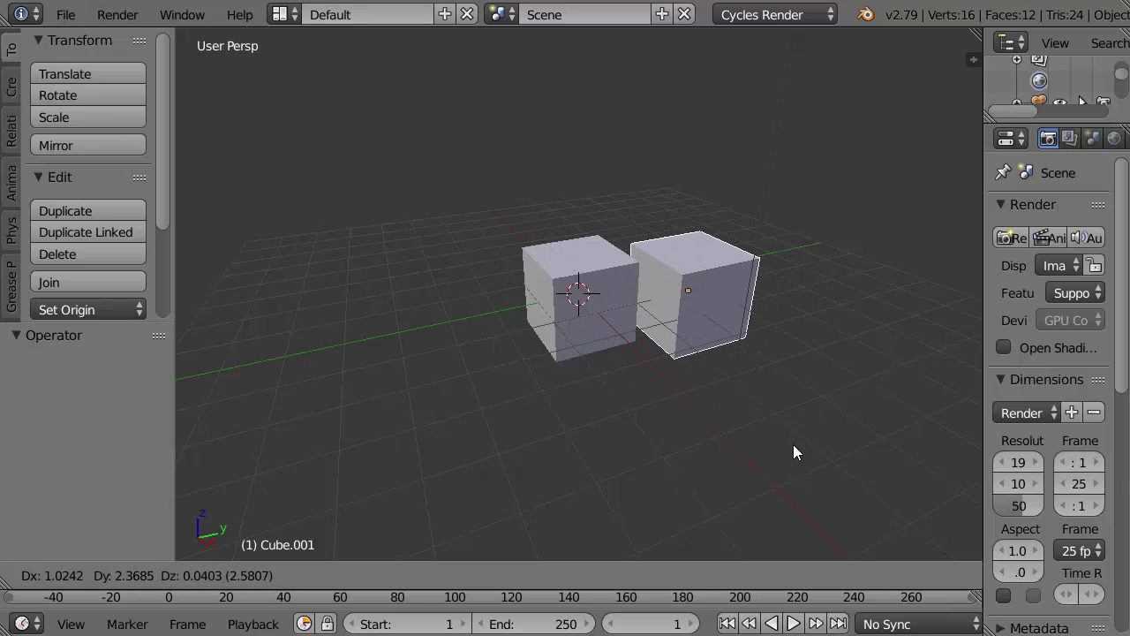
{"action": "key", "text": "y"}
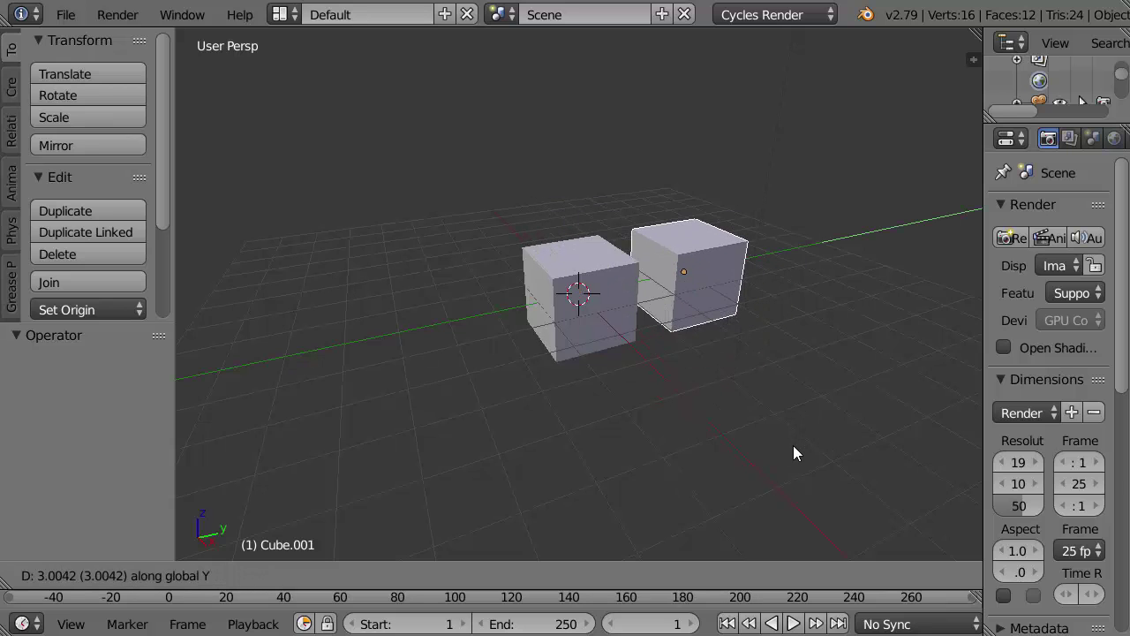
{"action": "left_click", "coordinate": [810, 421]}
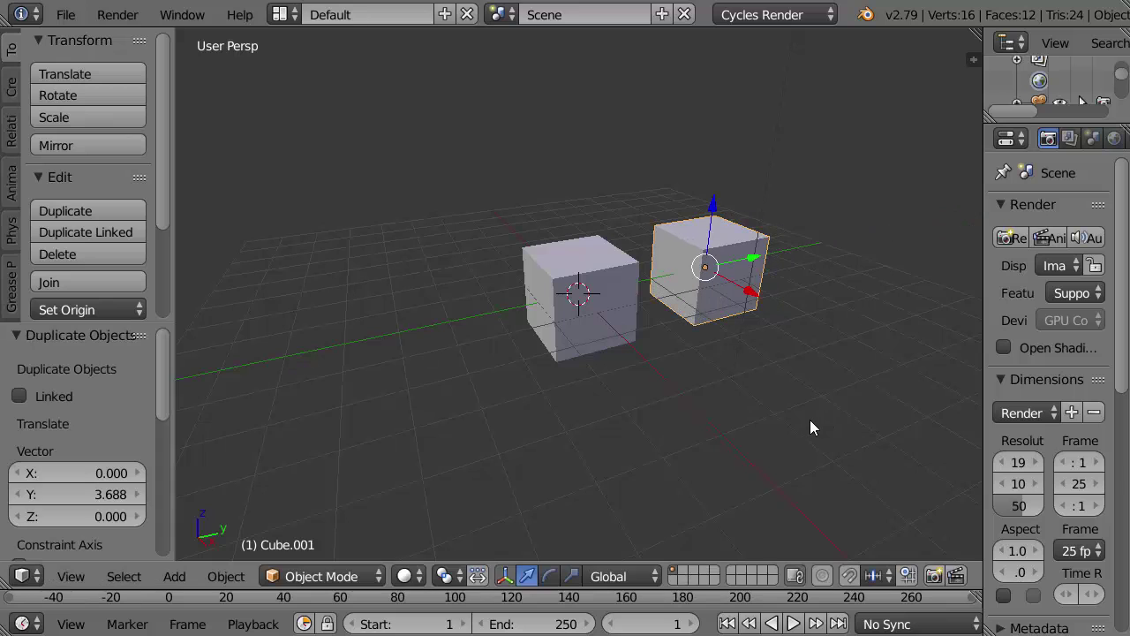
Duplicate again, move the copy -7.037 along Y, and select the middle cube
{"action": "key", "text": "shift+d"}
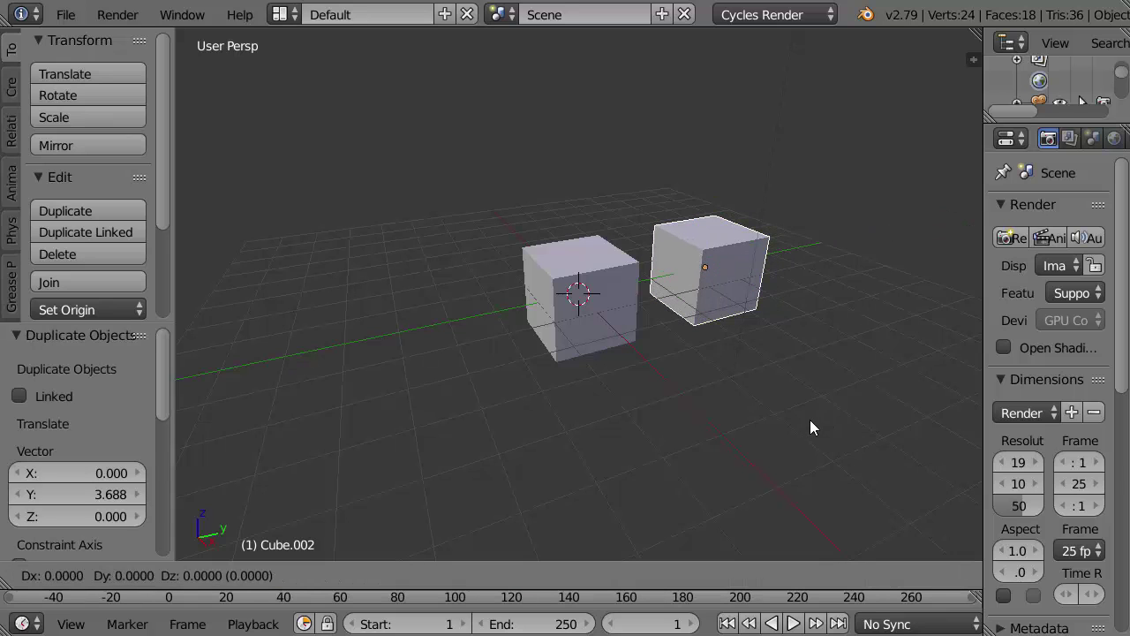
{"action": "key", "text": "y"}
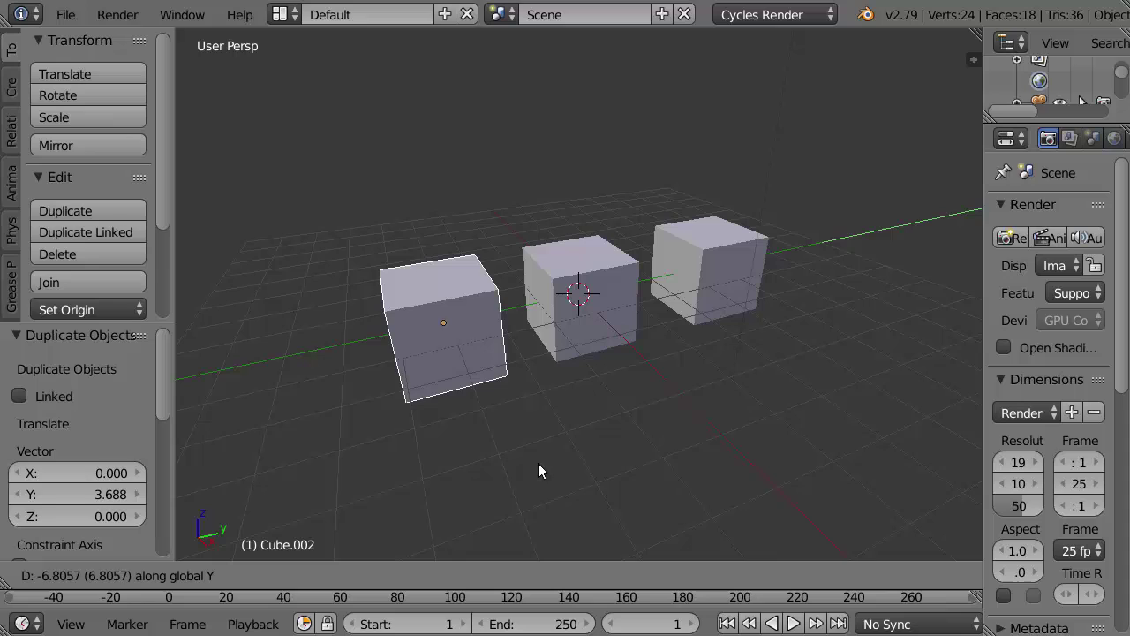
{"action": "left_click", "coordinate": [533, 470]}
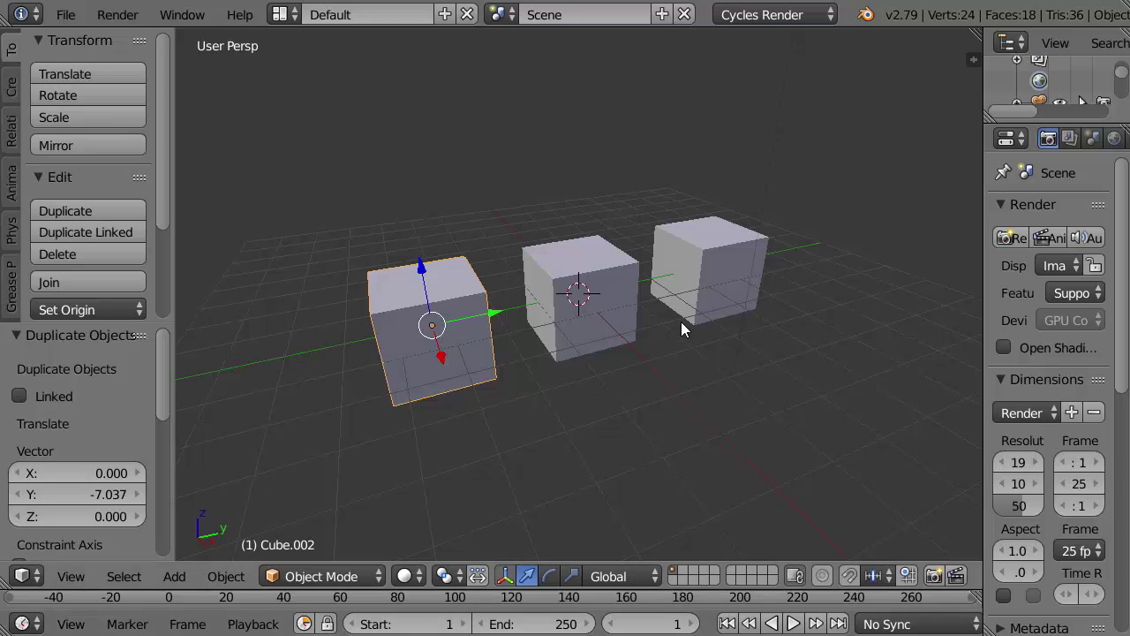
{"action": "right_click", "coordinate": [583, 329]}
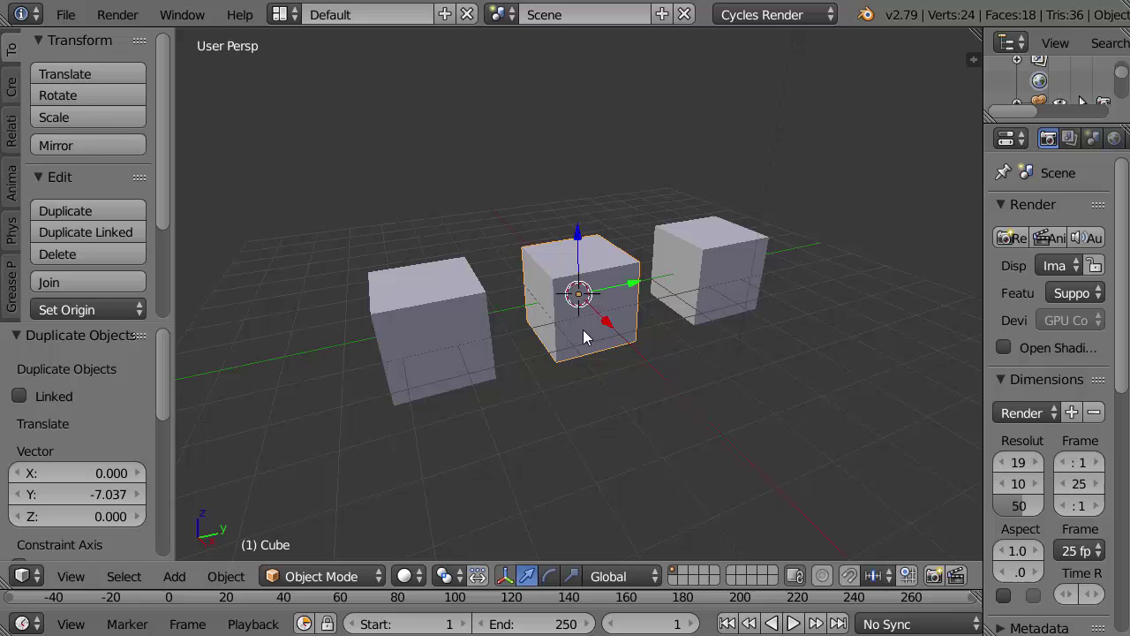
Widen the properties area and show the Material tab with a taller slot list holding Material
{"action": "left_click_drag", "start_coordinate": [983, 336], "coordinate": [872, 344]}
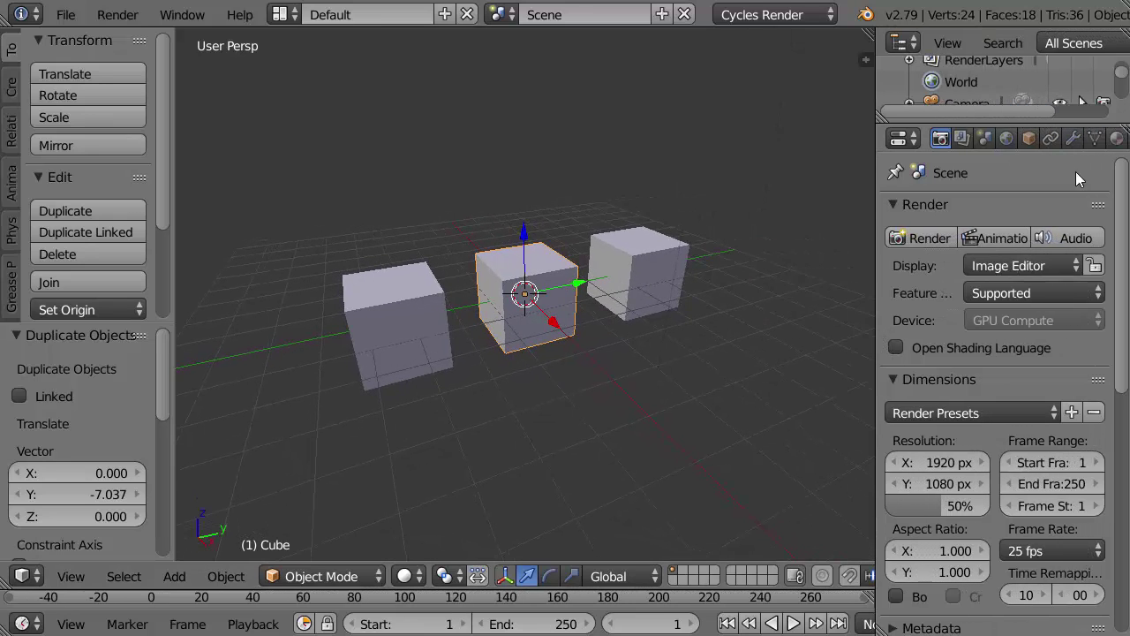
{"action": "left_click", "coordinate": [1118, 141]}
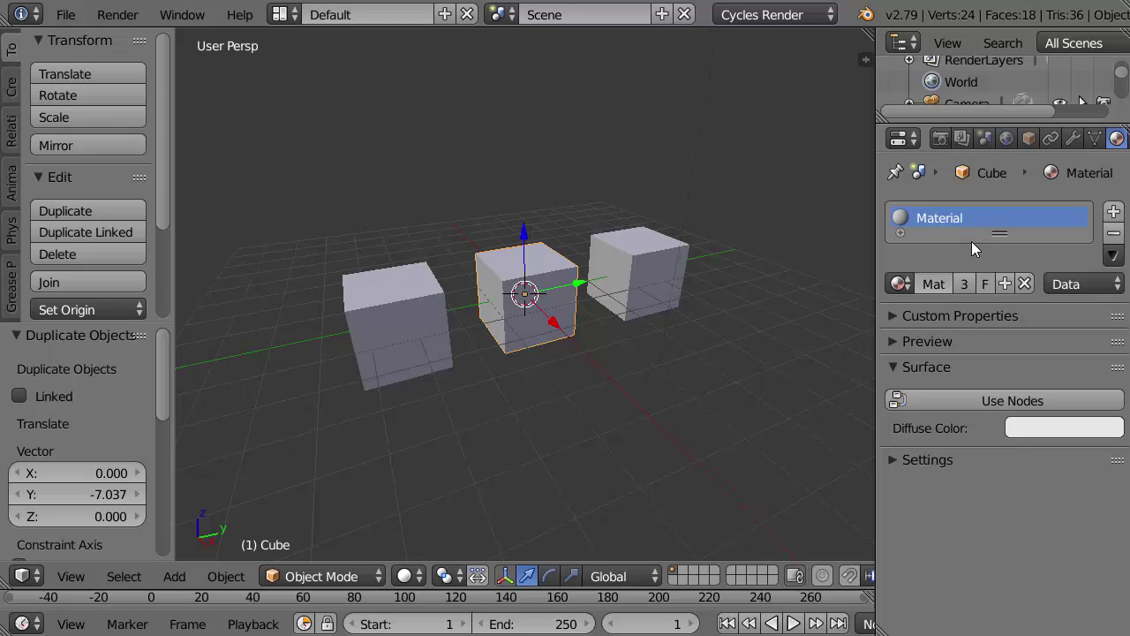
{"action": "left_click_drag", "start_coordinate": [971, 233], "coordinate": [973, 301]}
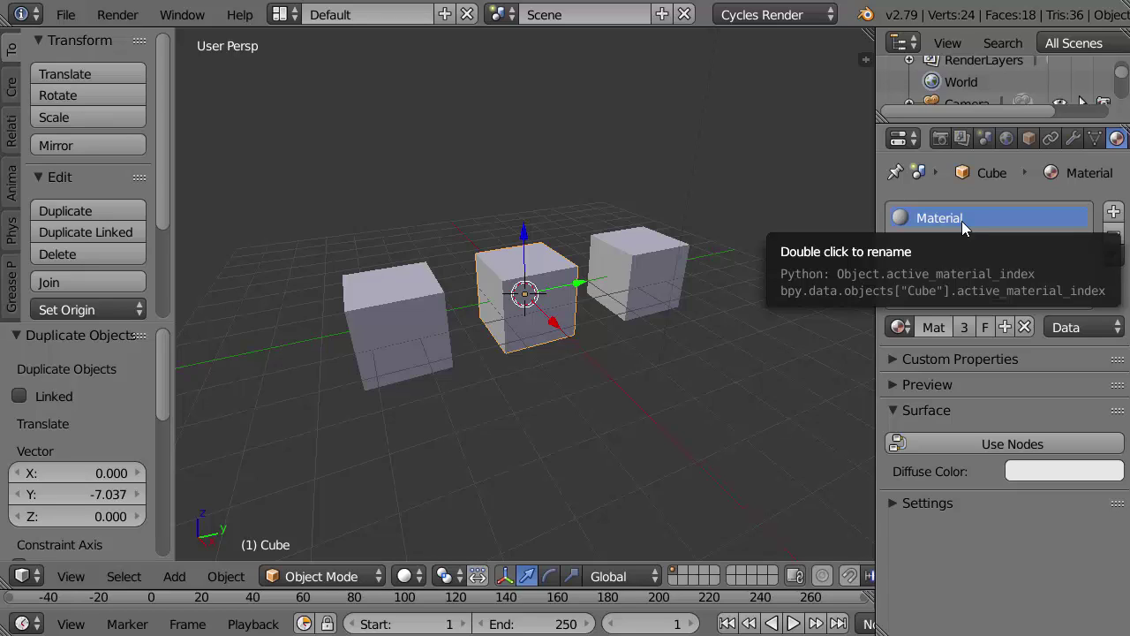
{"action": "left_click", "coordinate": [899, 327]}
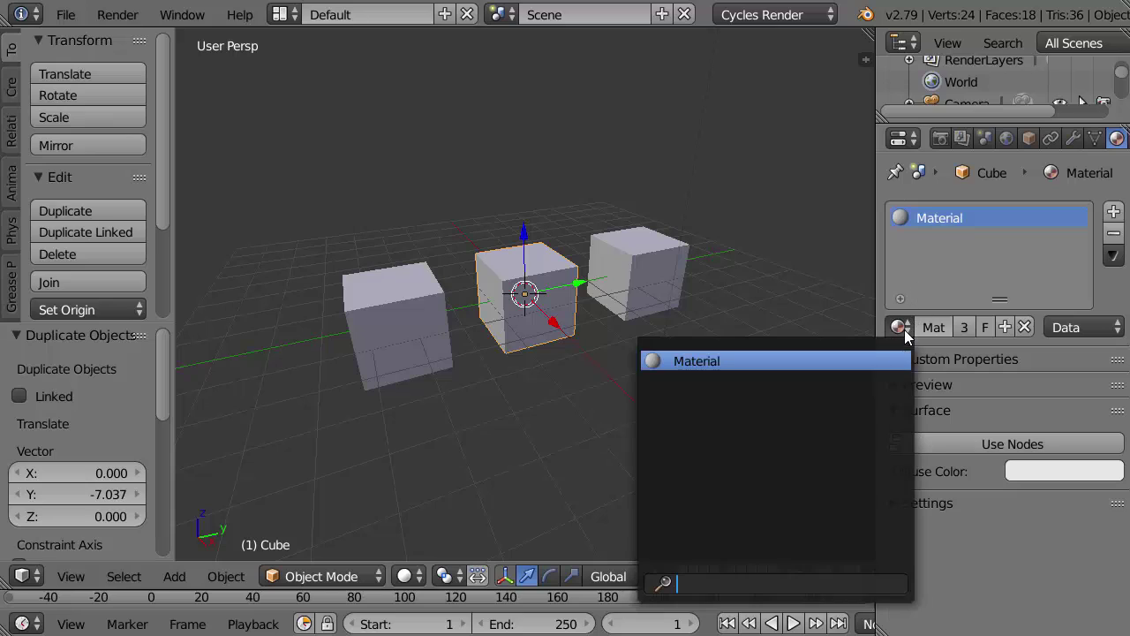
{"action": "key", "text": "Escape"}
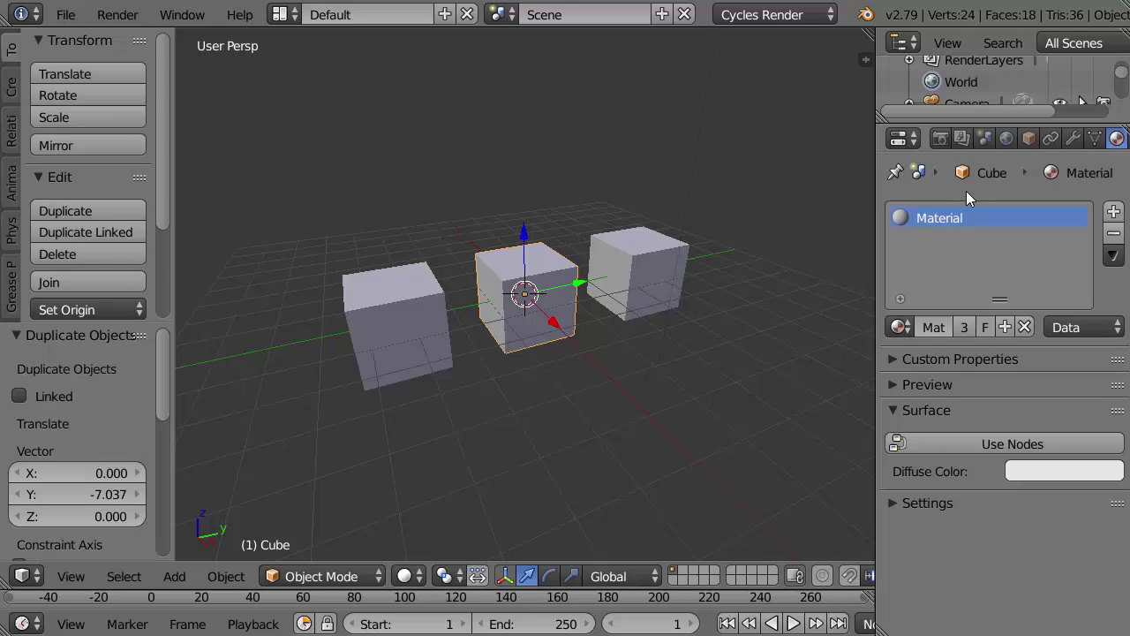
Set the shared material's diffuse colour to red and rename it Red
{"action": "left_click", "coordinate": [1048, 471]}
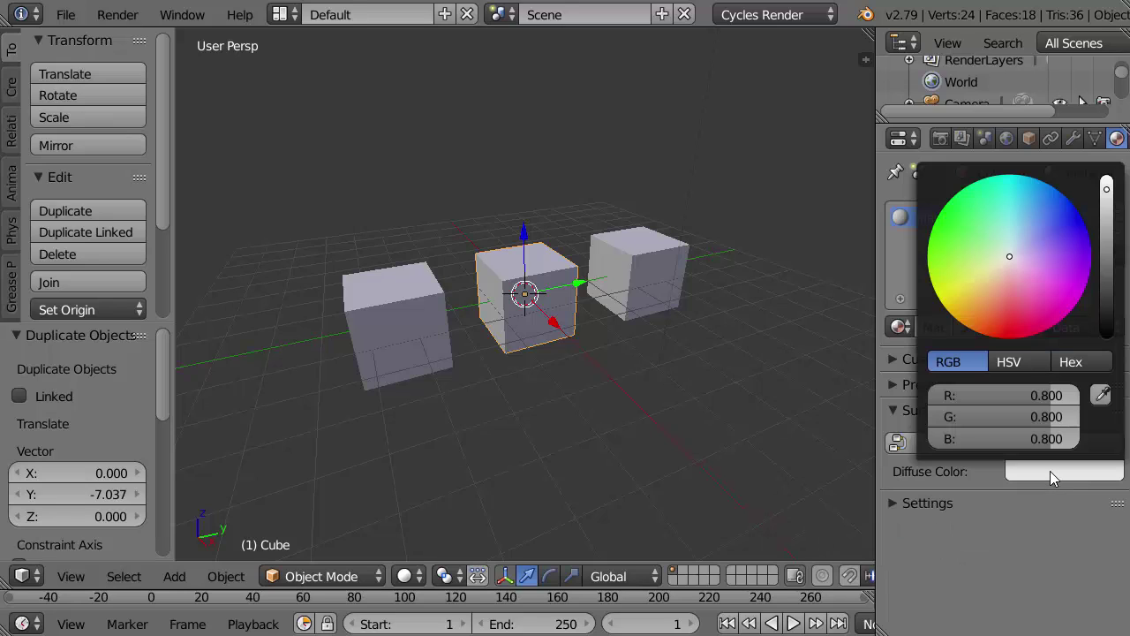
{"action": "left_click", "coordinate": [1005, 334]}
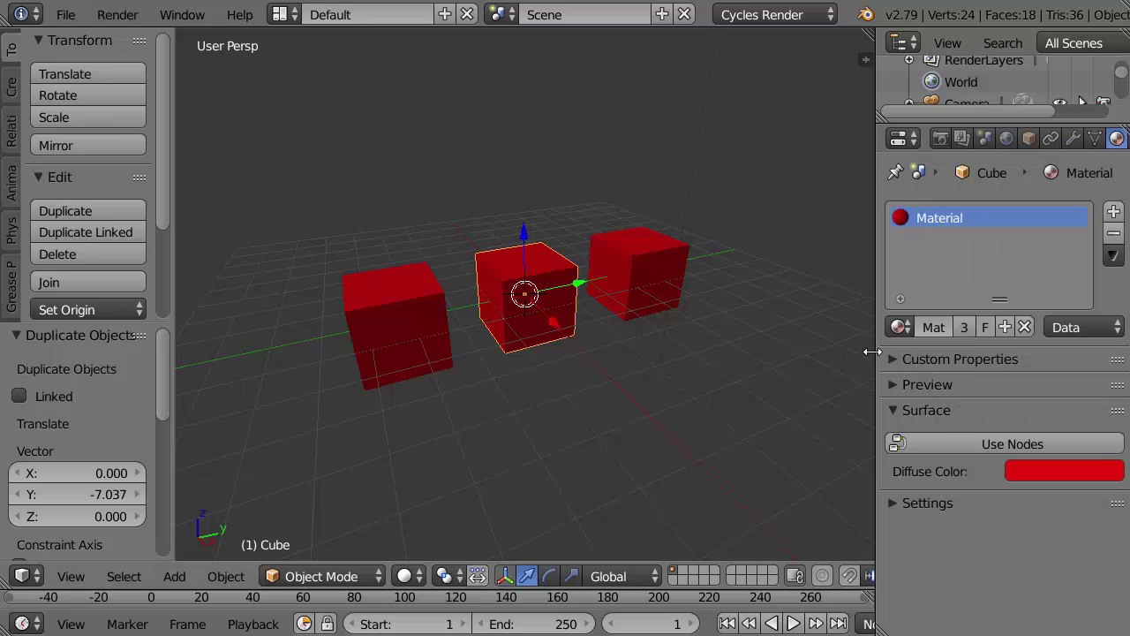
{"action": "left_click_drag", "start_coordinate": [876, 352], "coordinate": [816, 364]}
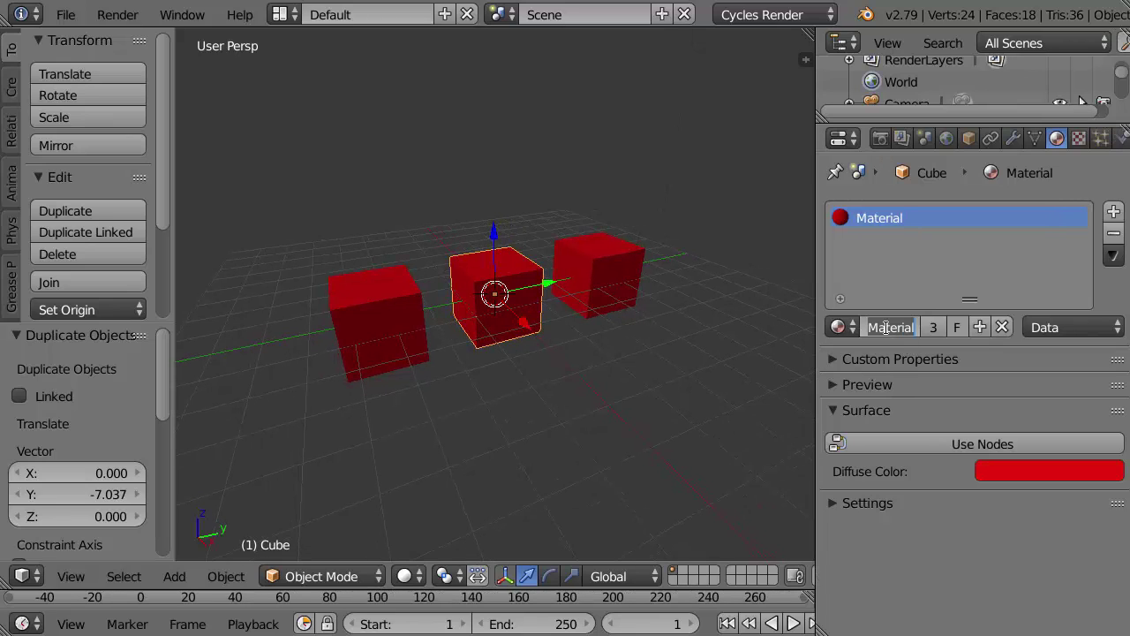
{"action": "type", "text": "Red"}
{"action": "key", "text": "Return"}
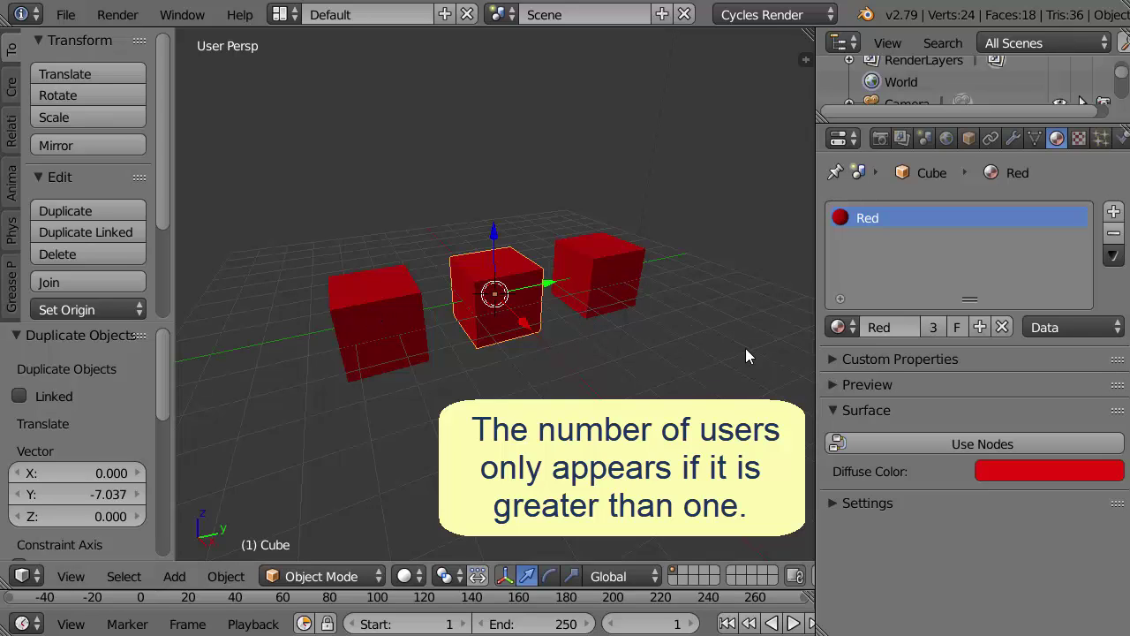
Select each cube in turn to see the shared Red material, ending on the right-hand cube
{"action": "right_click", "coordinate": [604, 298]}
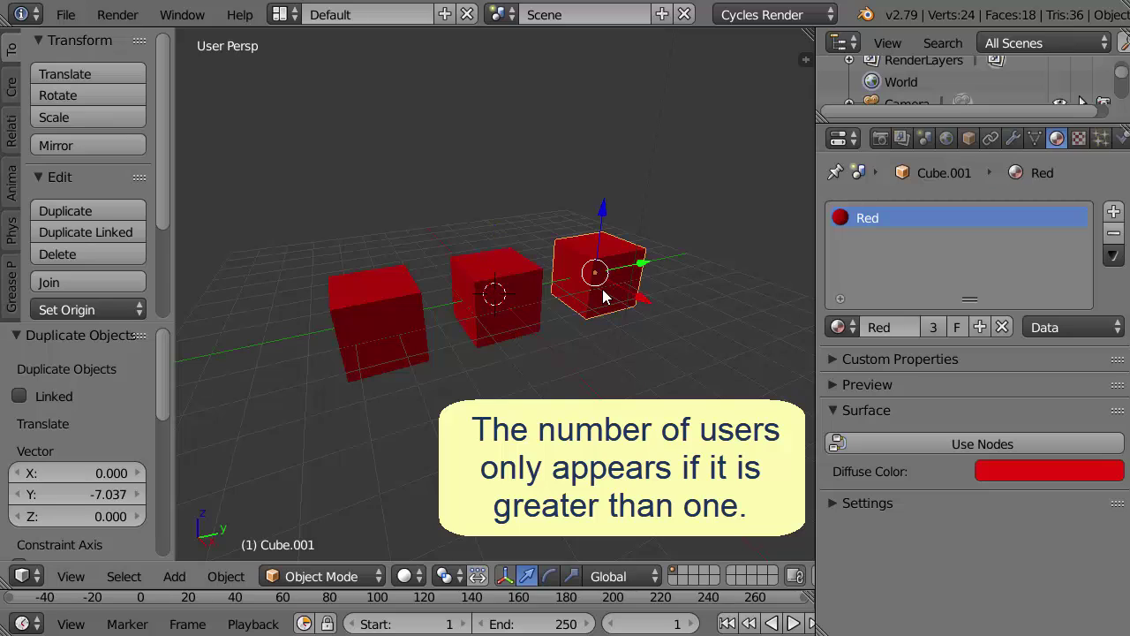
{"action": "right_click", "coordinate": [418, 324]}
{"action": "right_click", "coordinate": [500, 311]}
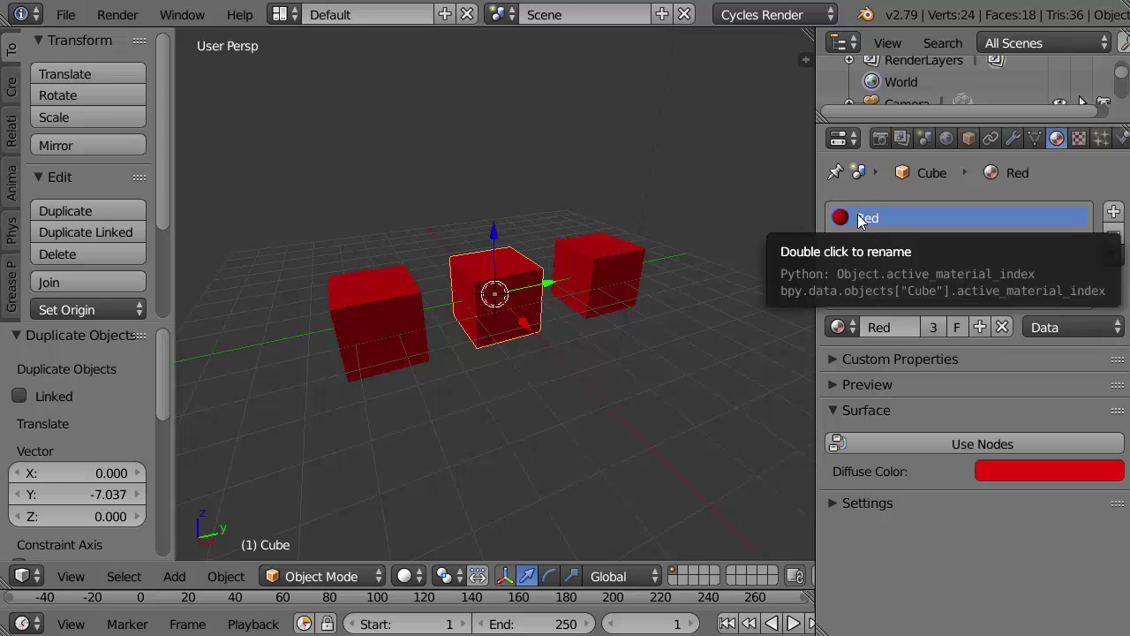
{"action": "right_click", "coordinate": [621, 287]}
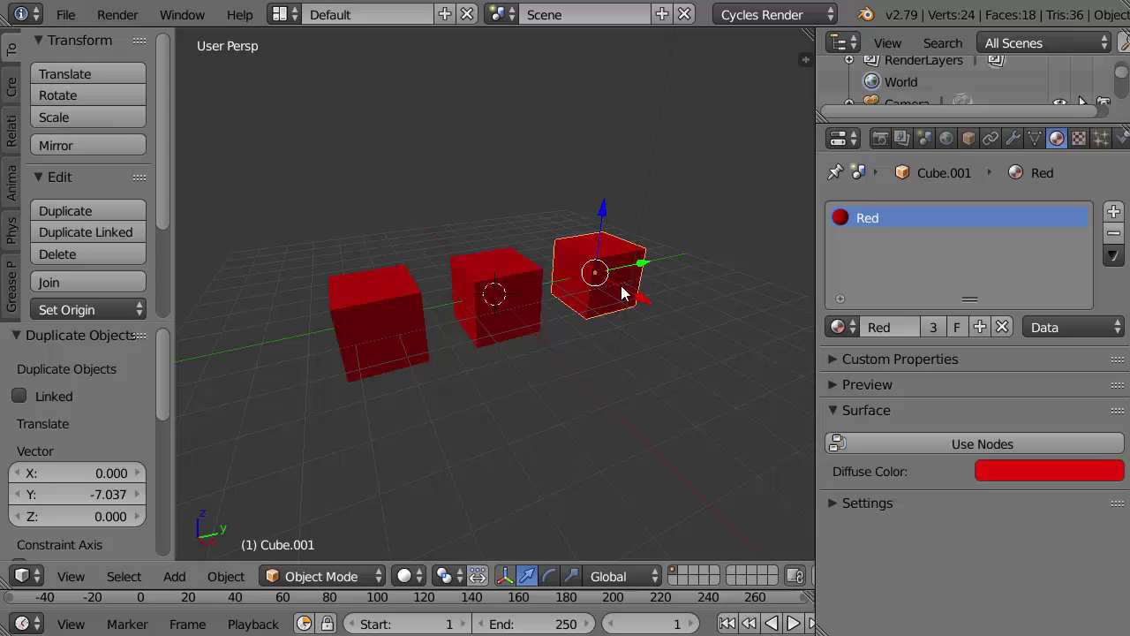
Give the right-hand cube its own bright green material named Green
{"action": "left_click", "coordinate": [978, 327]}
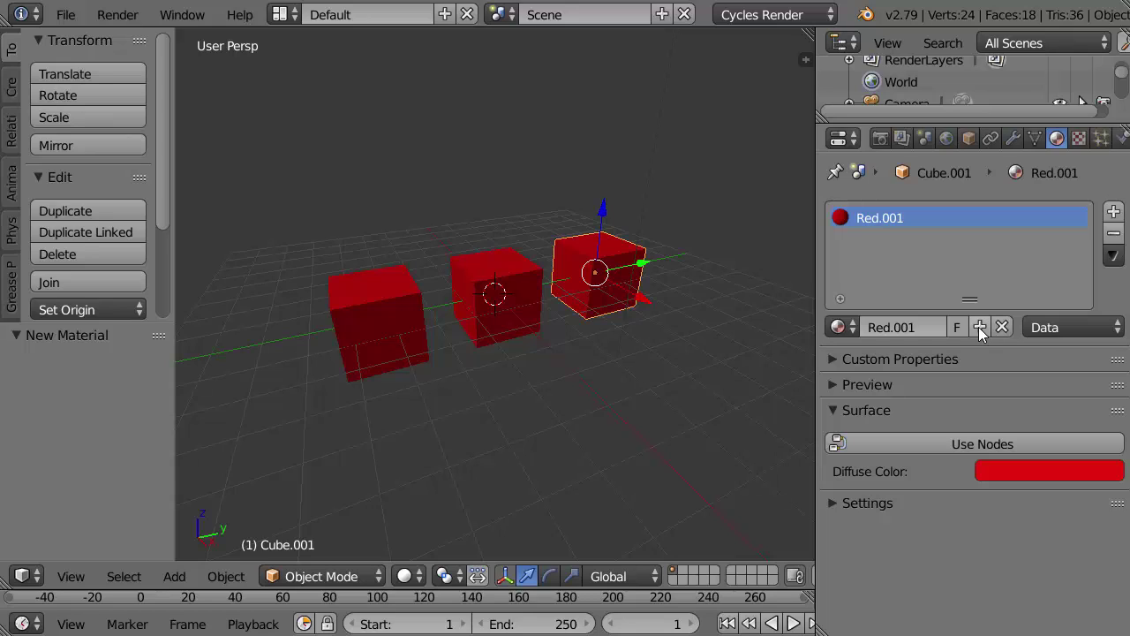
{"action": "left_click", "coordinate": [849, 329]}
{"action": "left_click", "coordinate": [1035, 475]}
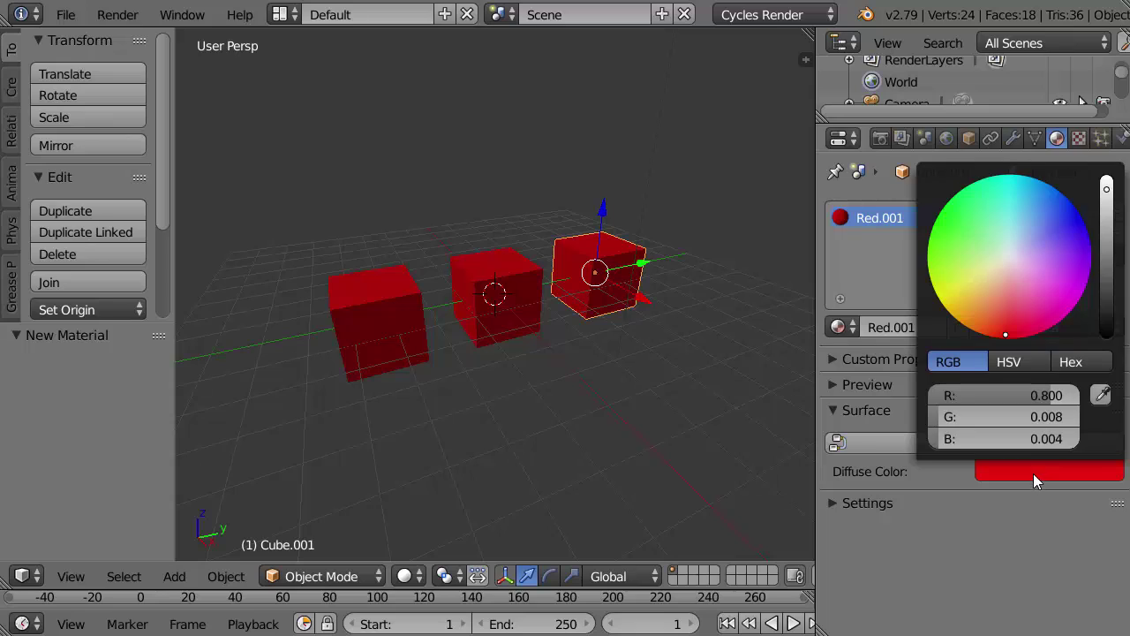
{"action": "left_click", "coordinate": [942, 216]}
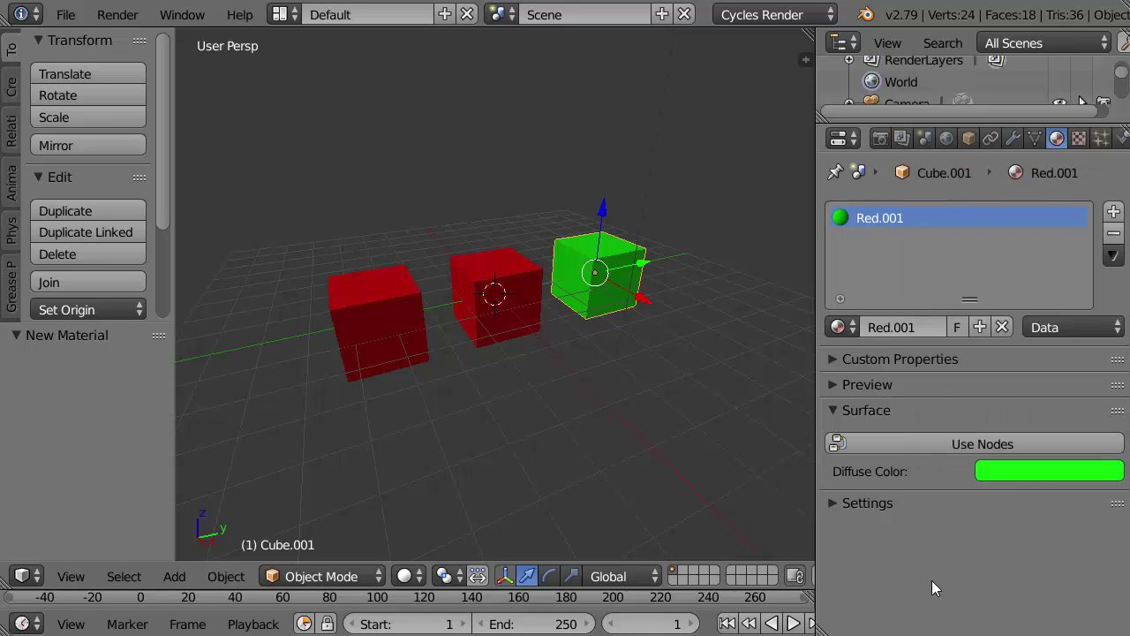
{"action": "left_click", "coordinate": [898, 326]}
{"action": "type", "text": "Green"}
{"action": "key", "text": "Return"}
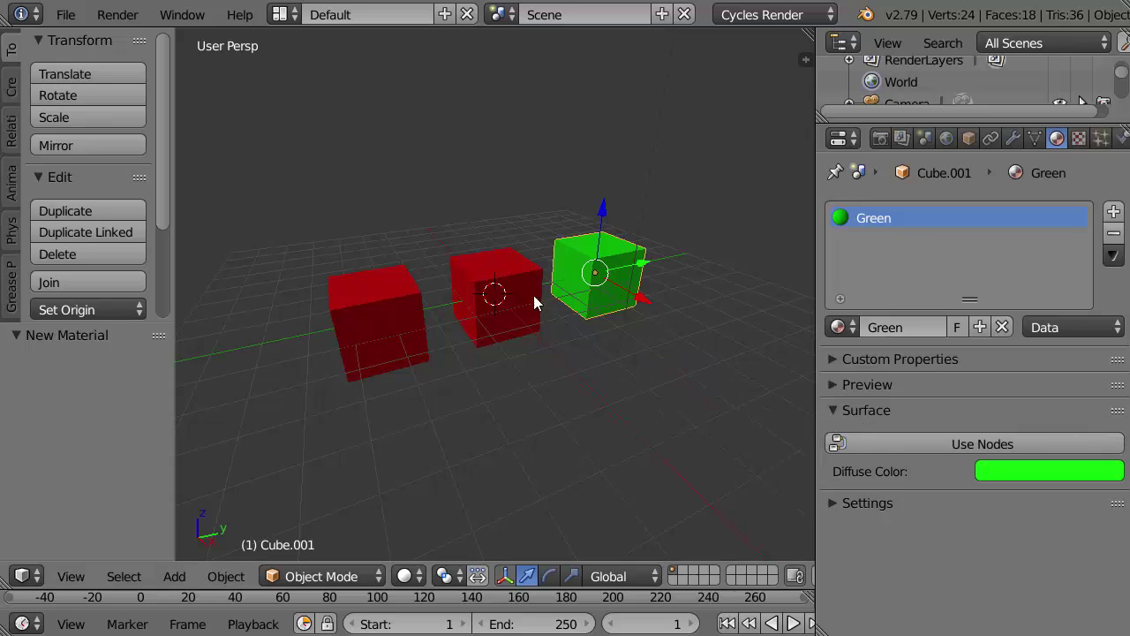
Select the cubes in turn to check their materials, ending on the left red cube
{"action": "right_click", "coordinate": [396, 326]}
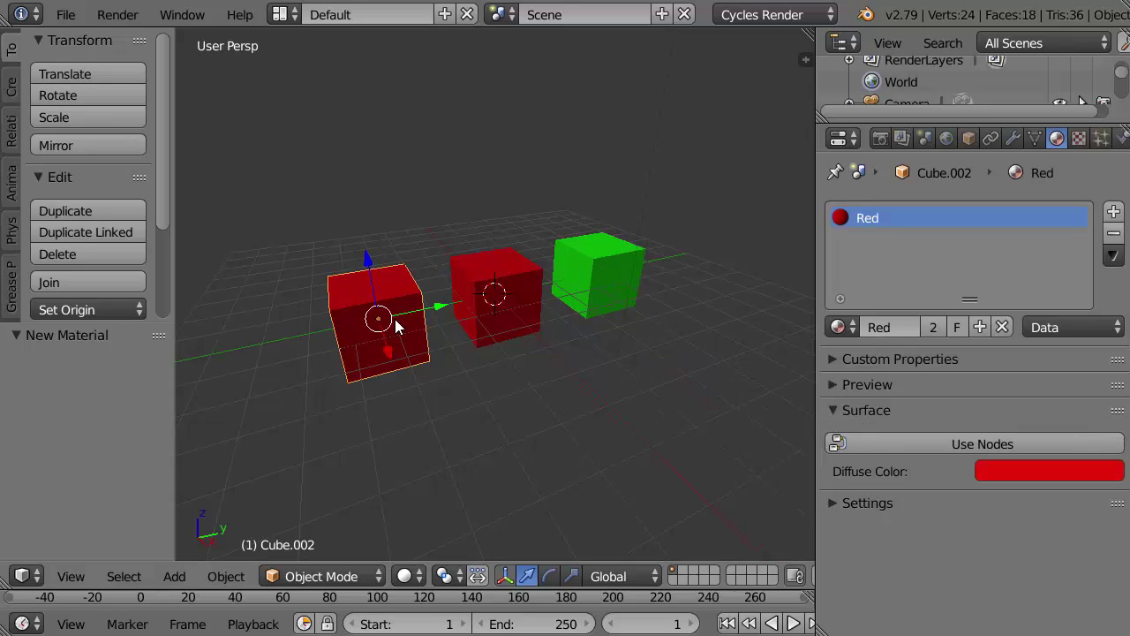
{"action": "right_click", "coordinate": [491, 318]}
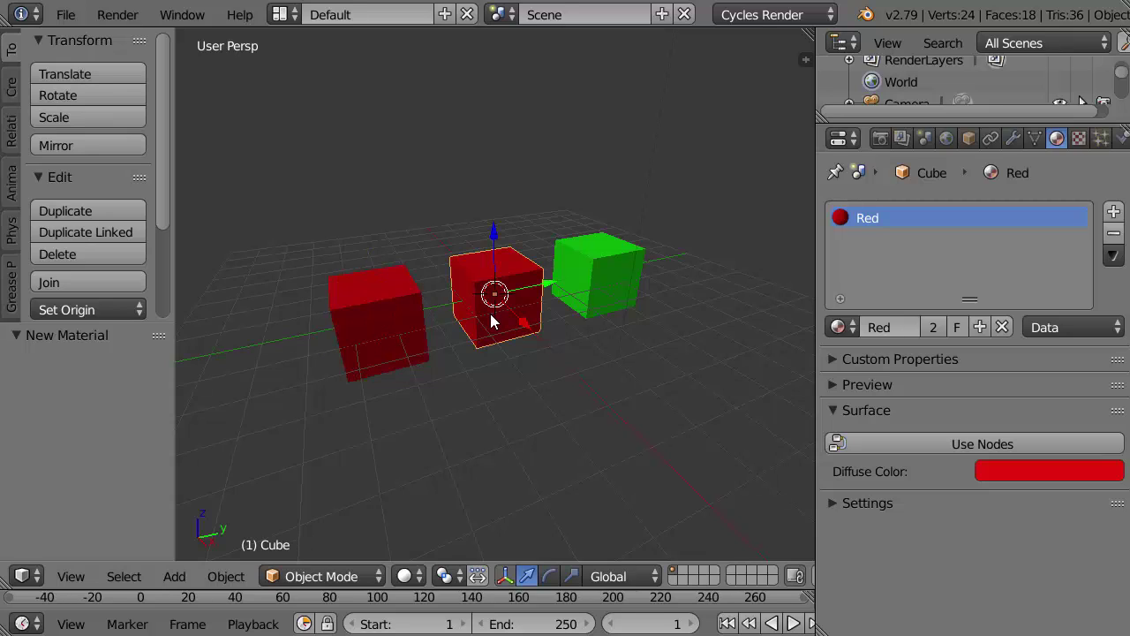
{"action": "right_click", "coordinate": [600, 277]}
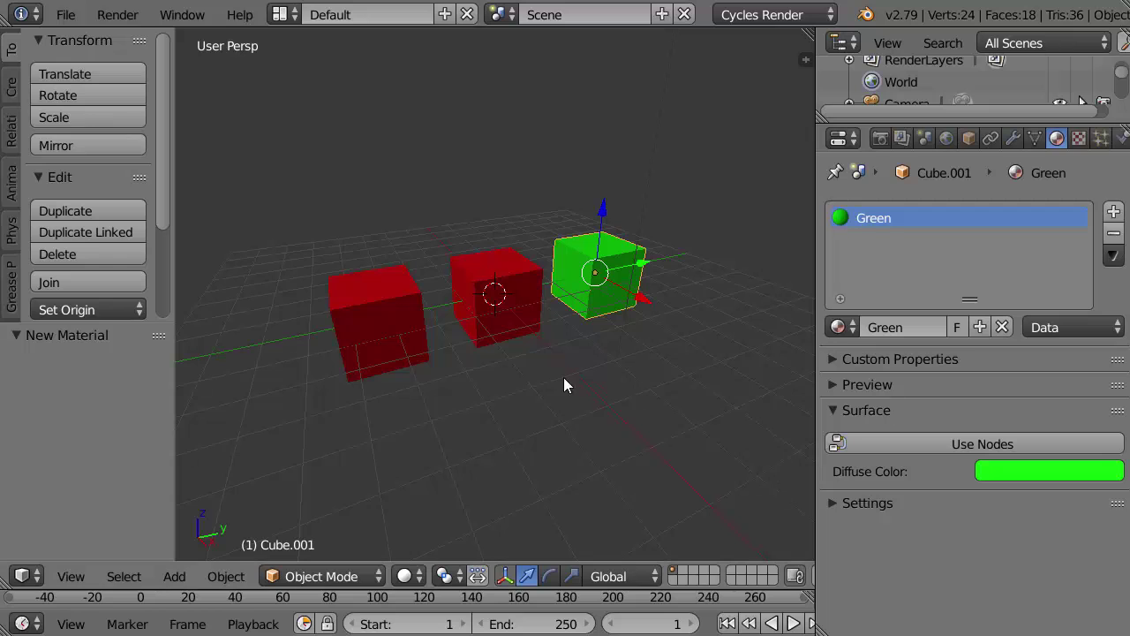
{"action": "right_click", "coordinate": [396, 314]}
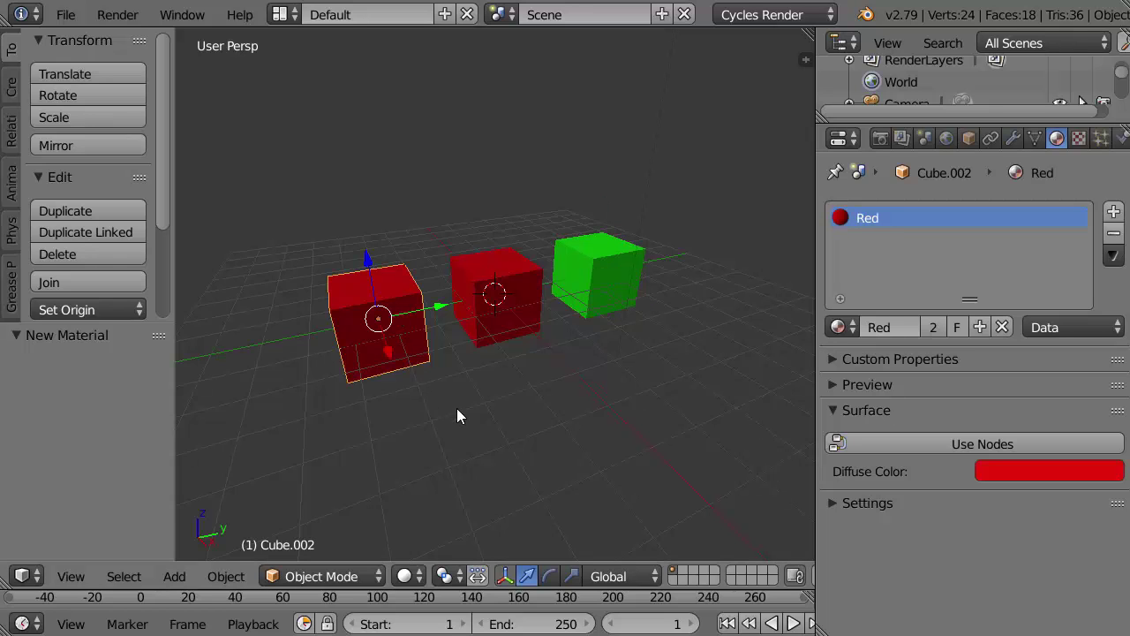
Put the left cube in Edit Mode with face select and select its front and left faces
{"action": "middle_click_drag", "start_coordinate": [456, 408], "coordinate": [503, 413]}
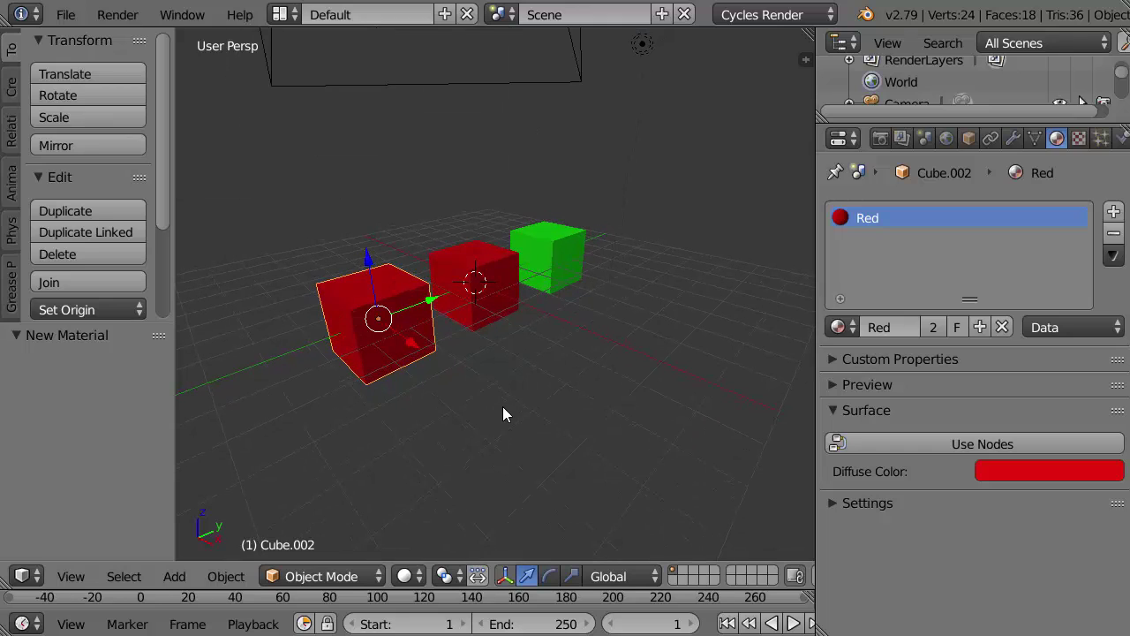
{"action": "left_click", "coordinate": [347, 574]}
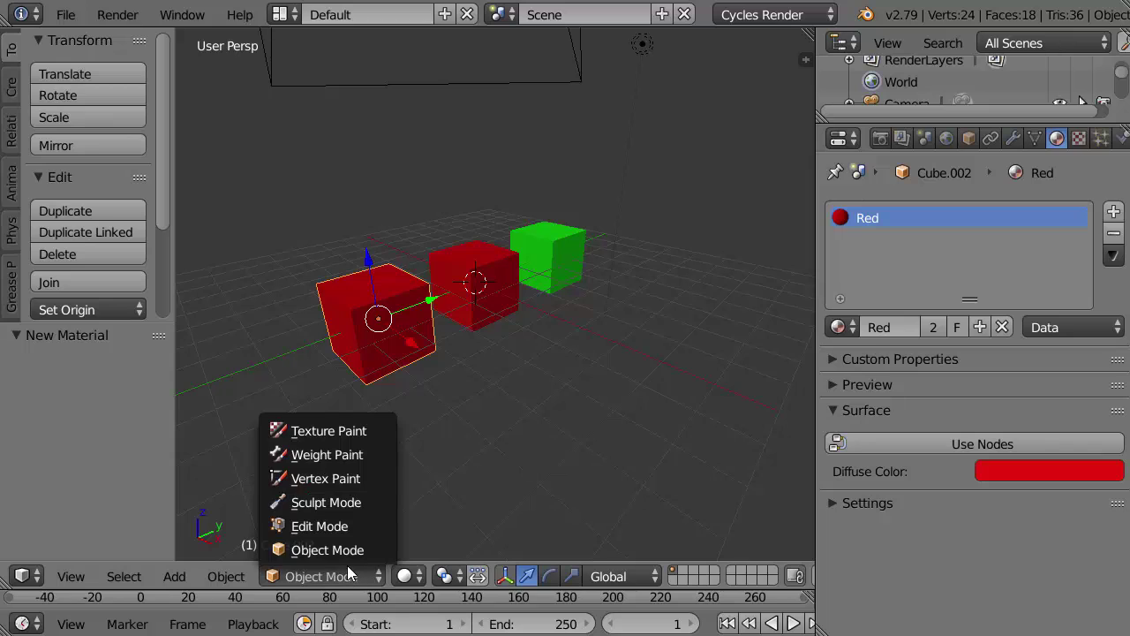
{"action": "left_click", "coordinate": [345, 527]}
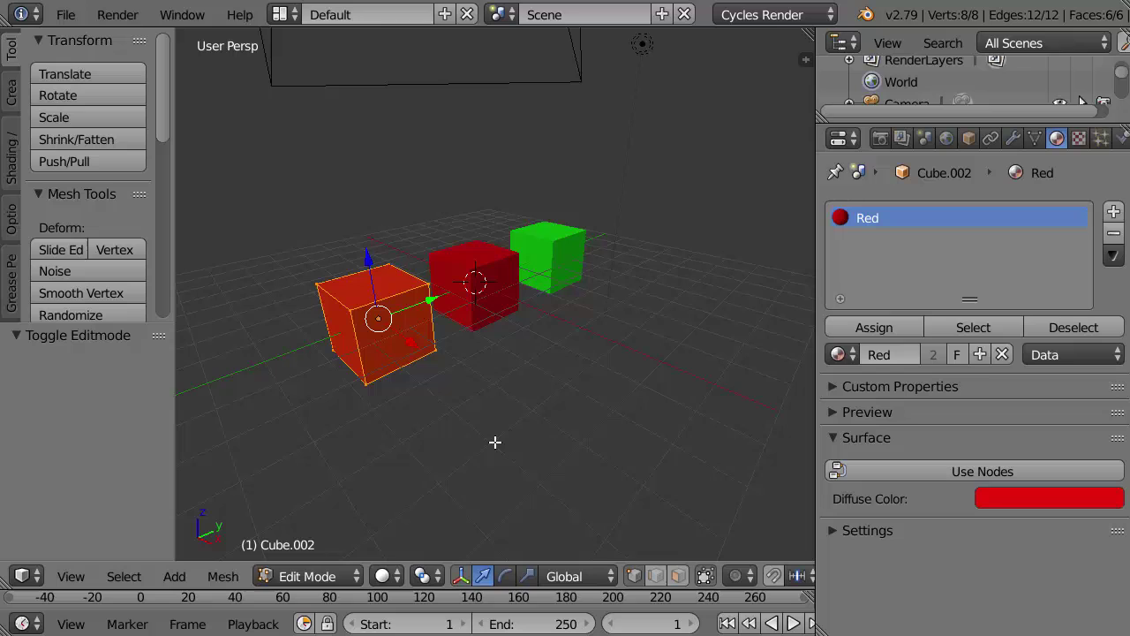
{"action": "key", "text": "a"}
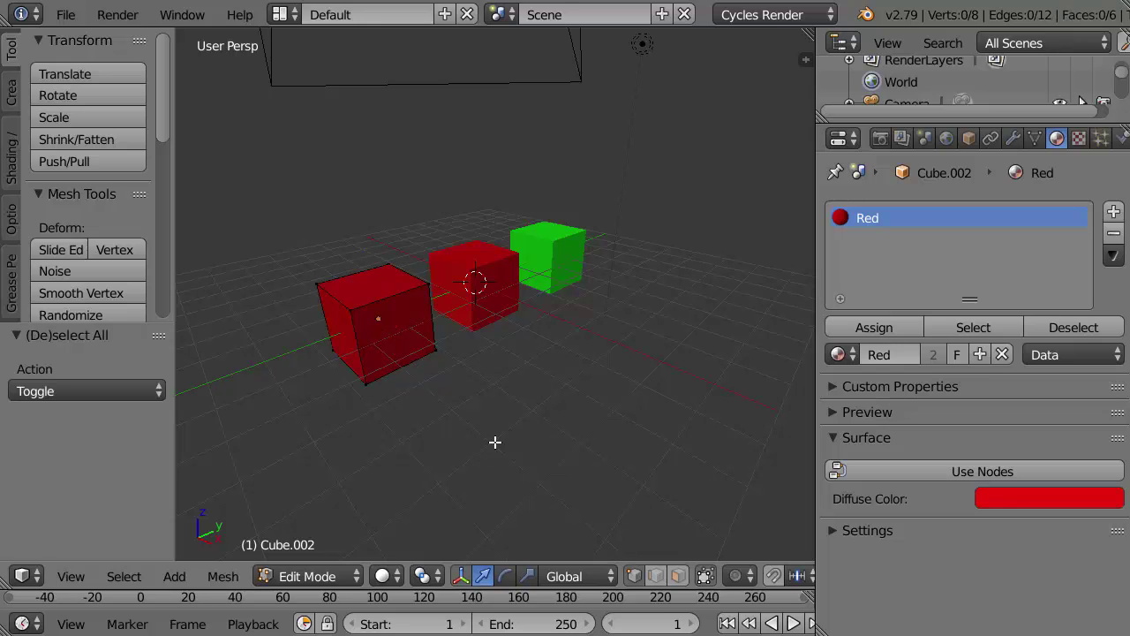
{"action": "left_click", "coordinate": [679, 576]}
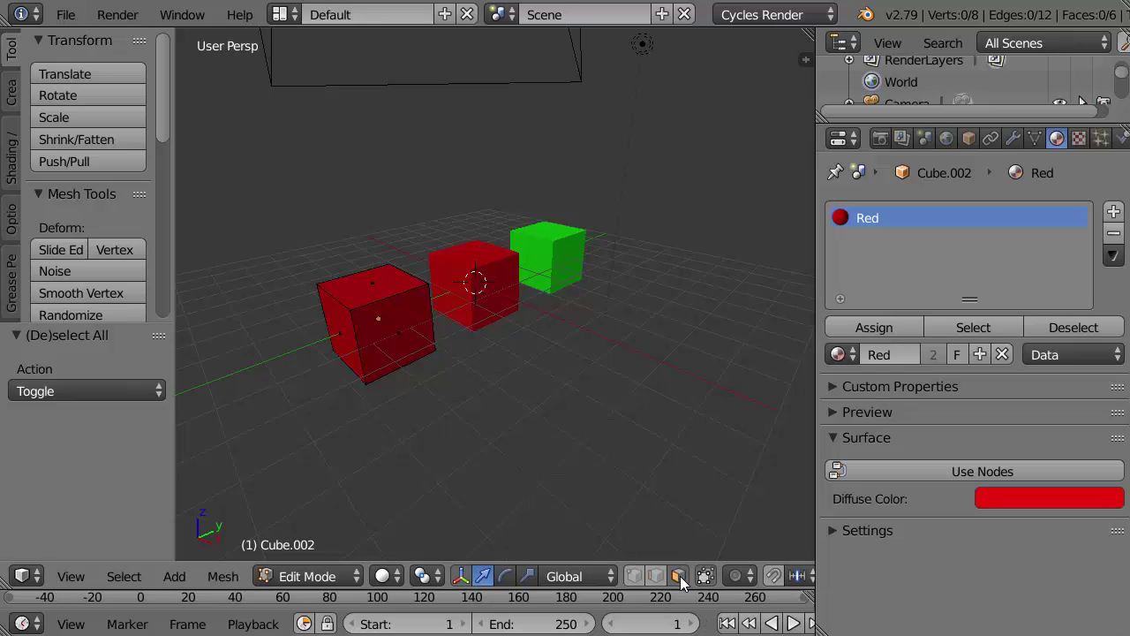
{"action": "right_click", "coordinate": [403, 331]}
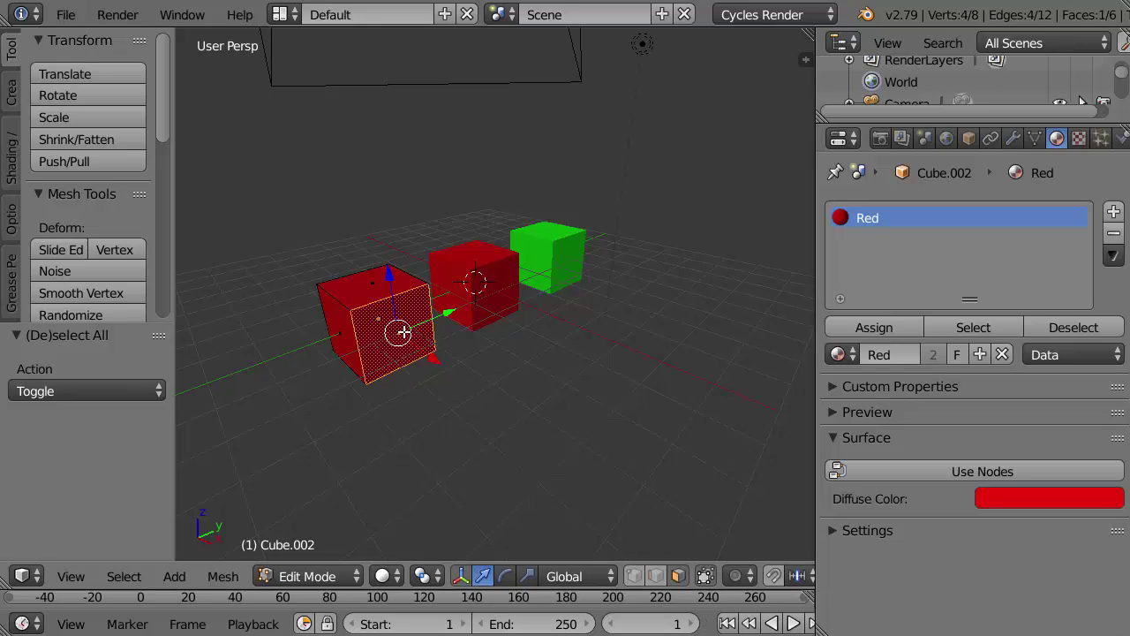
{"action": "right_click", "coordinate": [342, 334], "text": "shift"}
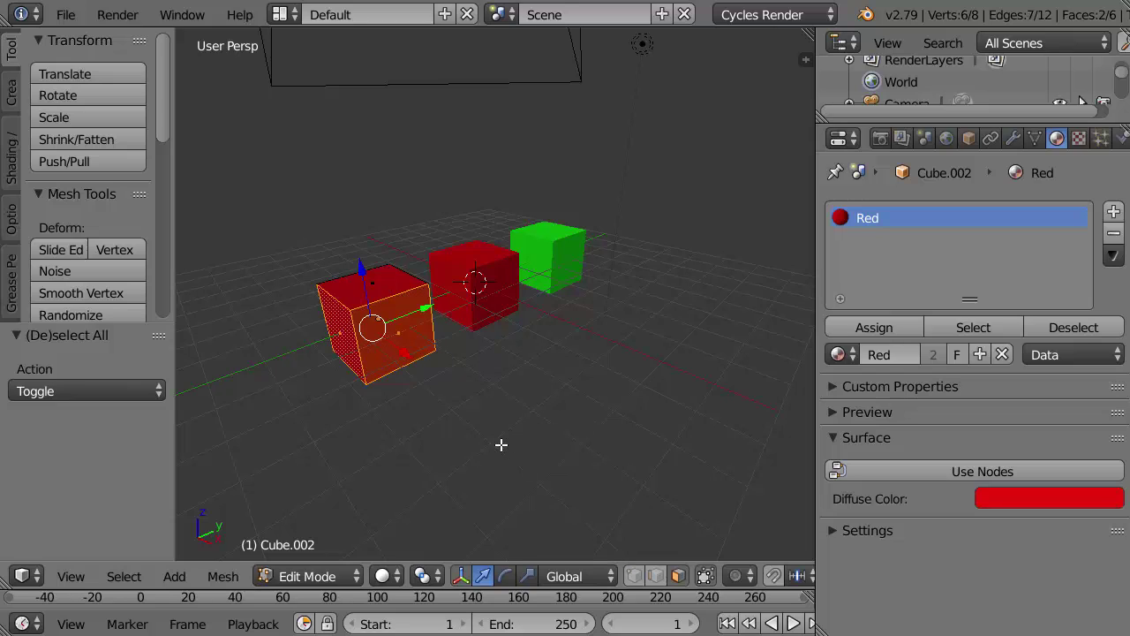
{"action": "scroll", "coordinate": [501, 444], "scroll_direction": "up", "scroll_amount": 1}
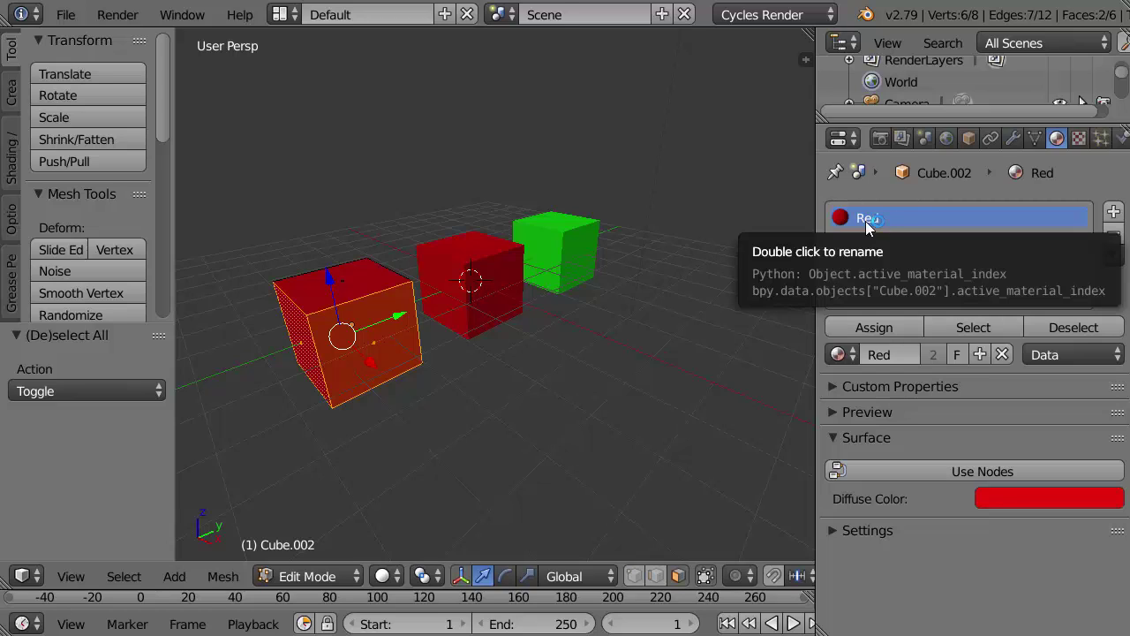
Add a second material slot holding a new deep blue material named Blue
{"action": "left_click", "coordinate": [1114, 214]}
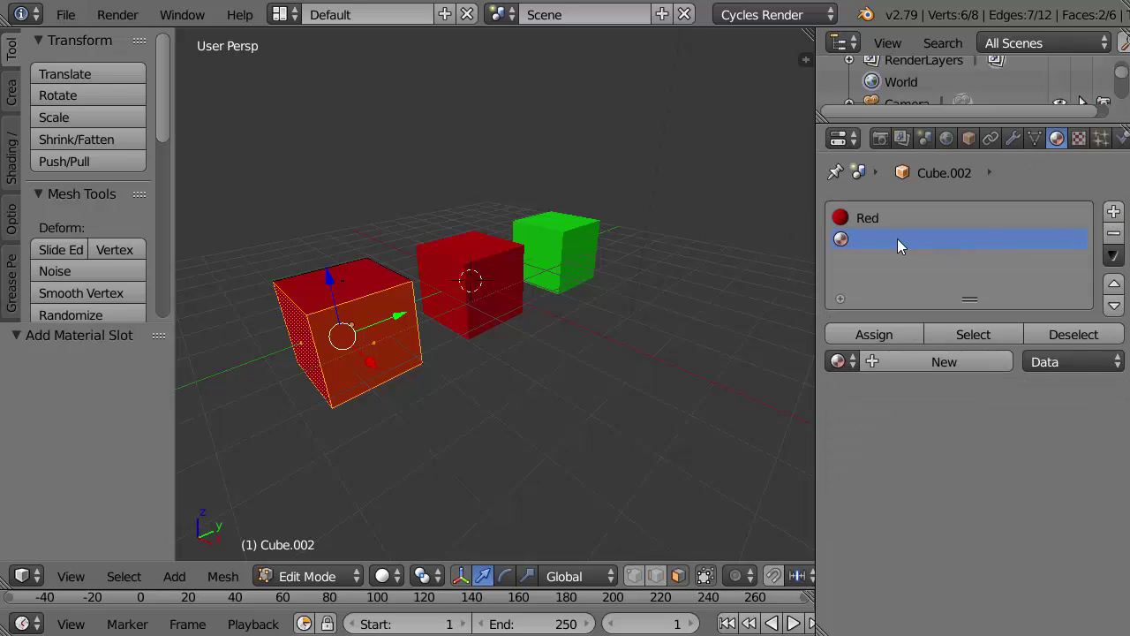
{"action": "left_click", "coordinate": [912, 361]}
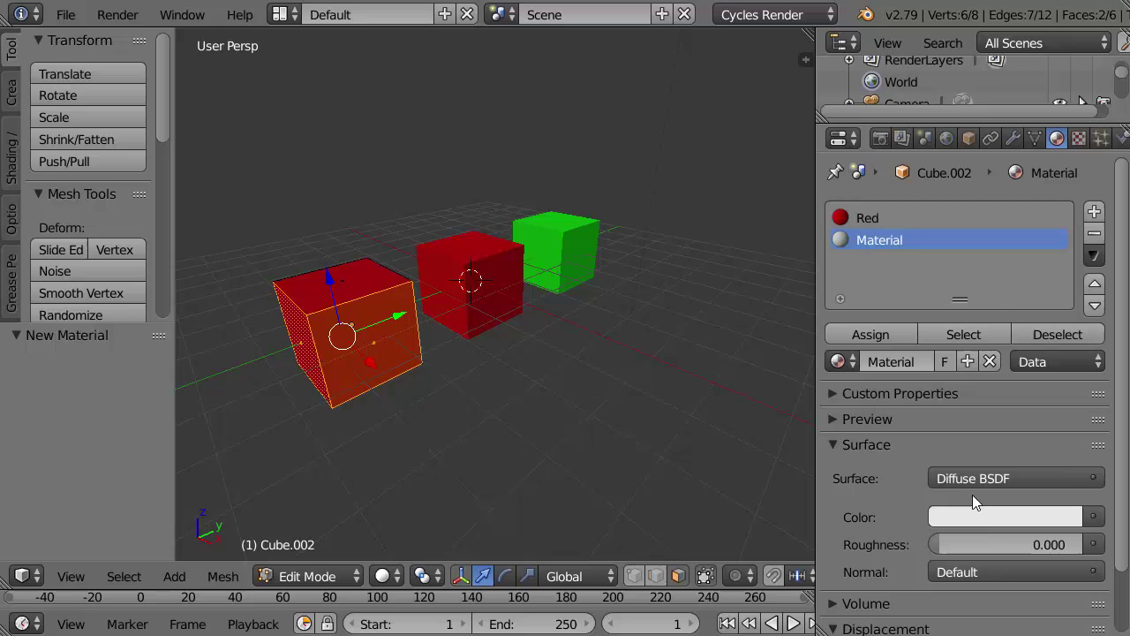
{"action": "left_click", "coordinate": [977, 519]}
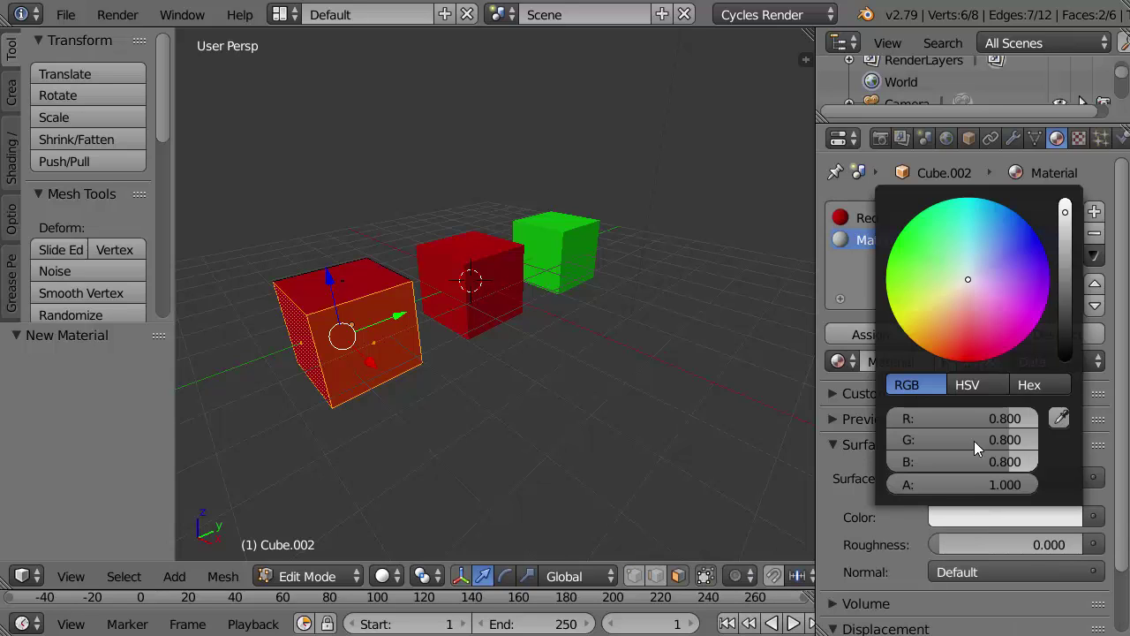
{"action": "left_click", "coordinate": [1036, 247]}
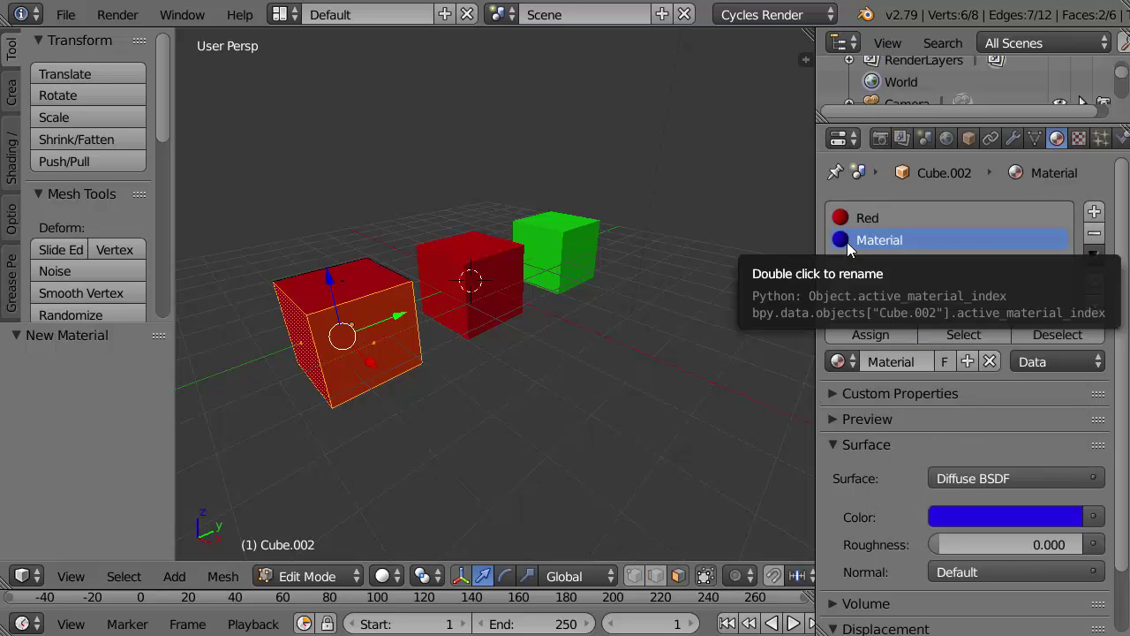
{"action": "left_click", "coordinate": [876, 365]}
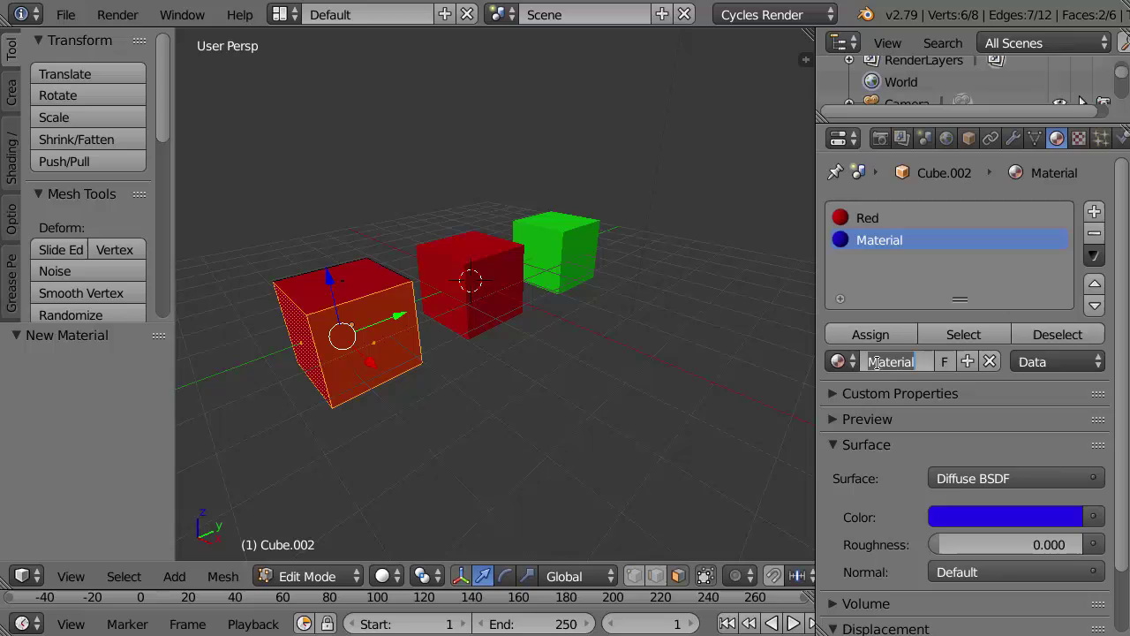
{"action": "type", "text": "Blue"}
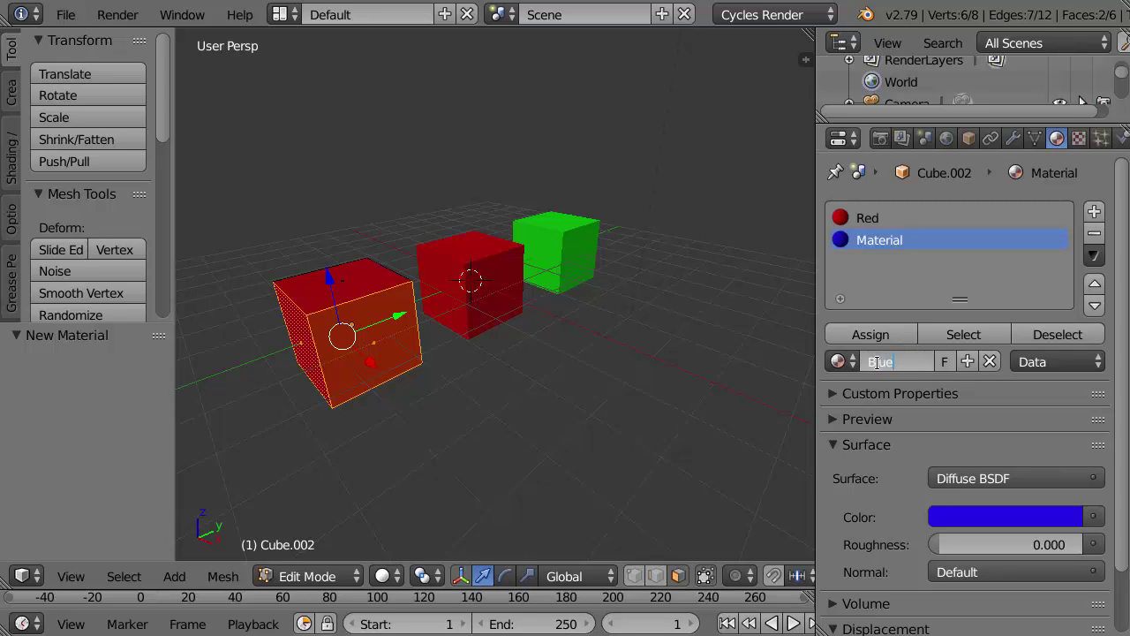
{"action": "key", "text": "Return"}
Assign the Blue material to the selected front and left faces
{"action": "left_click", "coordinate": [874, 333]}
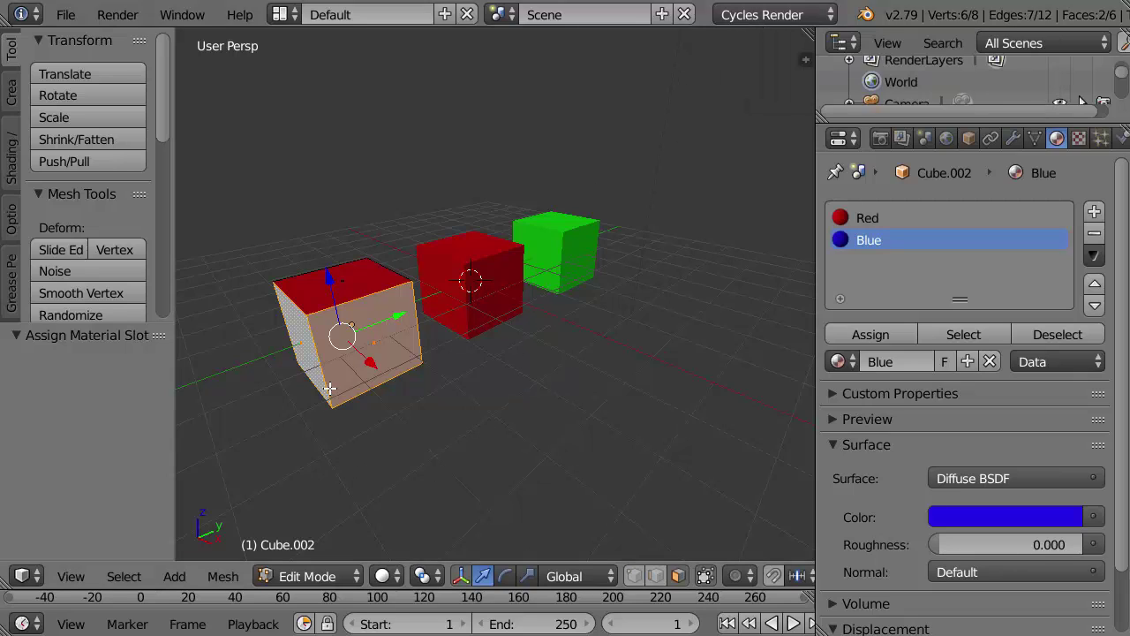
Switch the viewport shading to Material
{"action": "left_click", "coordinate": [397, 575]}
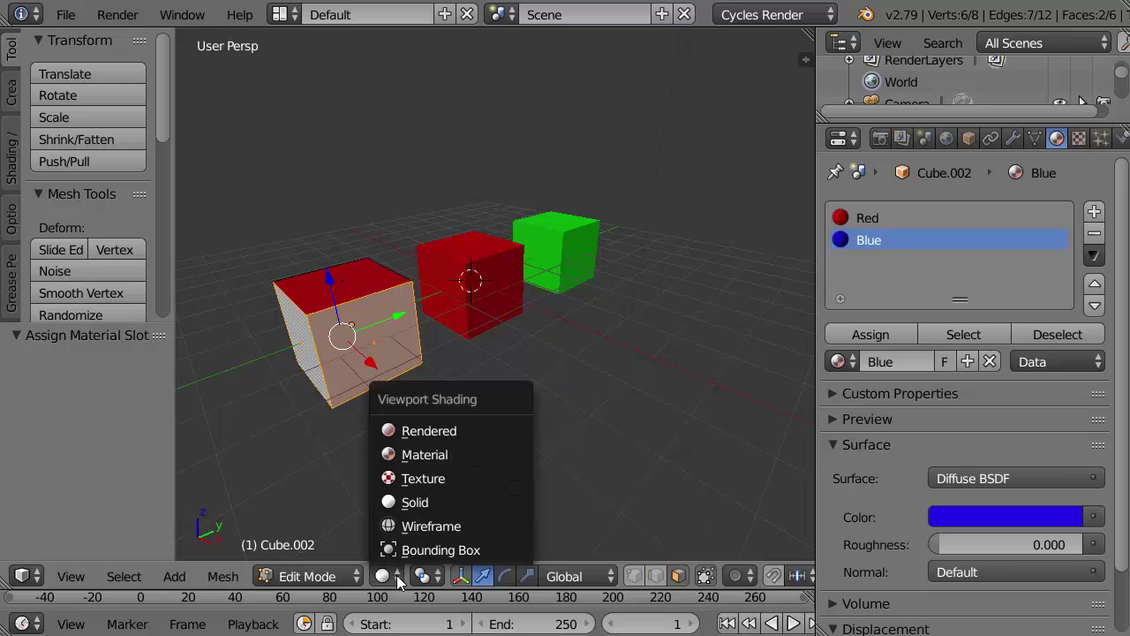
{"action": "left_click", "coordinate": [407, 457]}
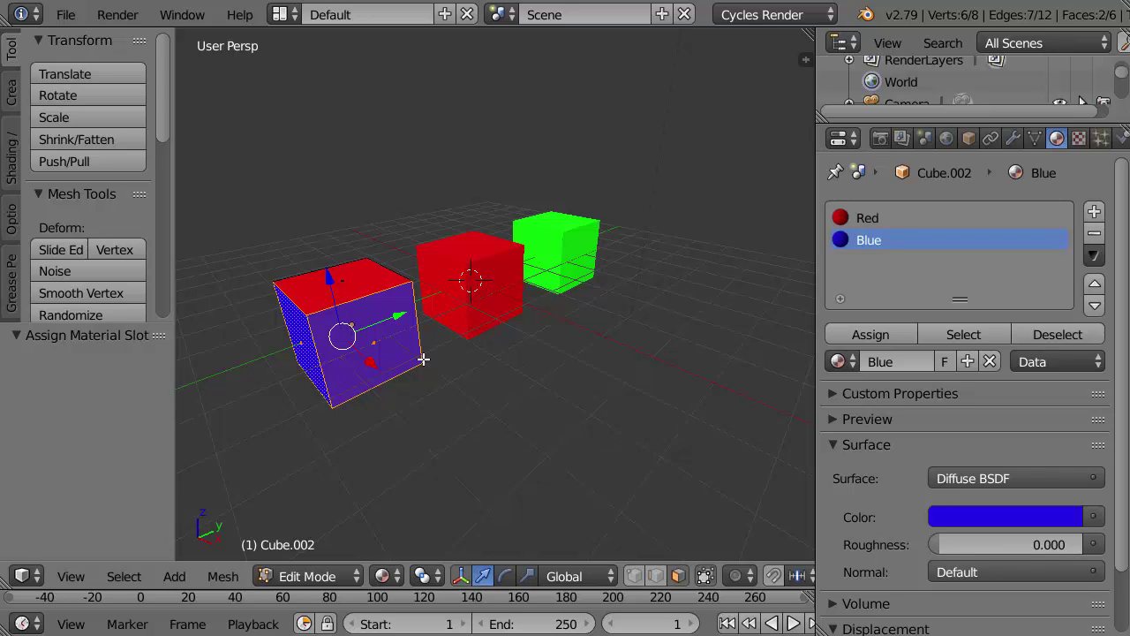
Return to Object Mode, then select the middle red cube followed by the green cube
{"action": "left_click", "coordinate": [350, 575]}
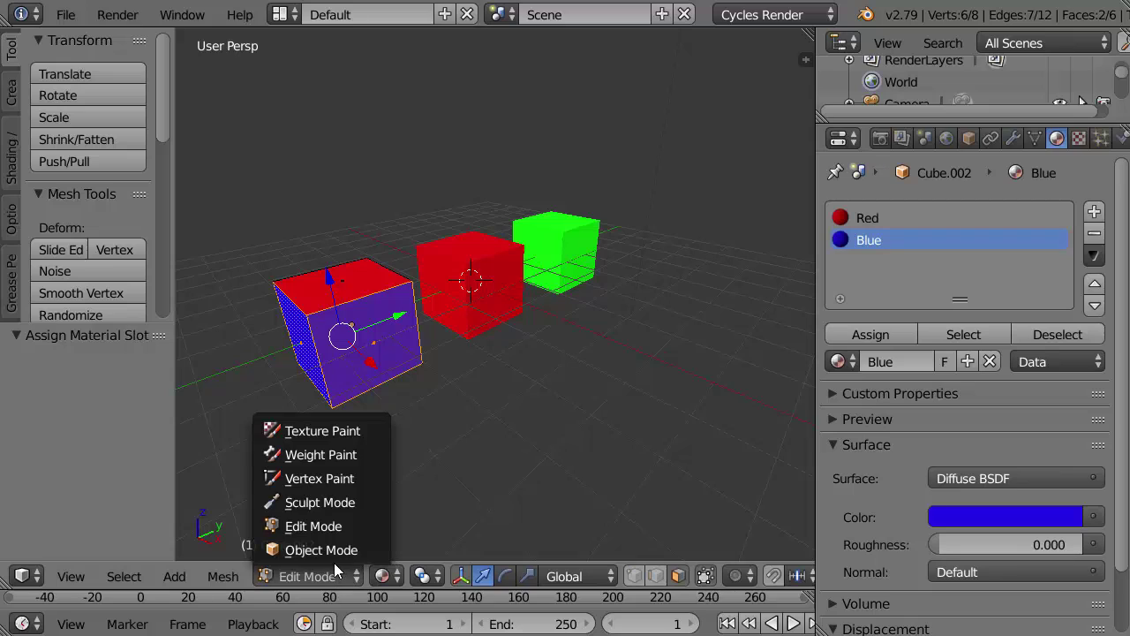
{"action": "left_click", "coordinate": [331, 549]}
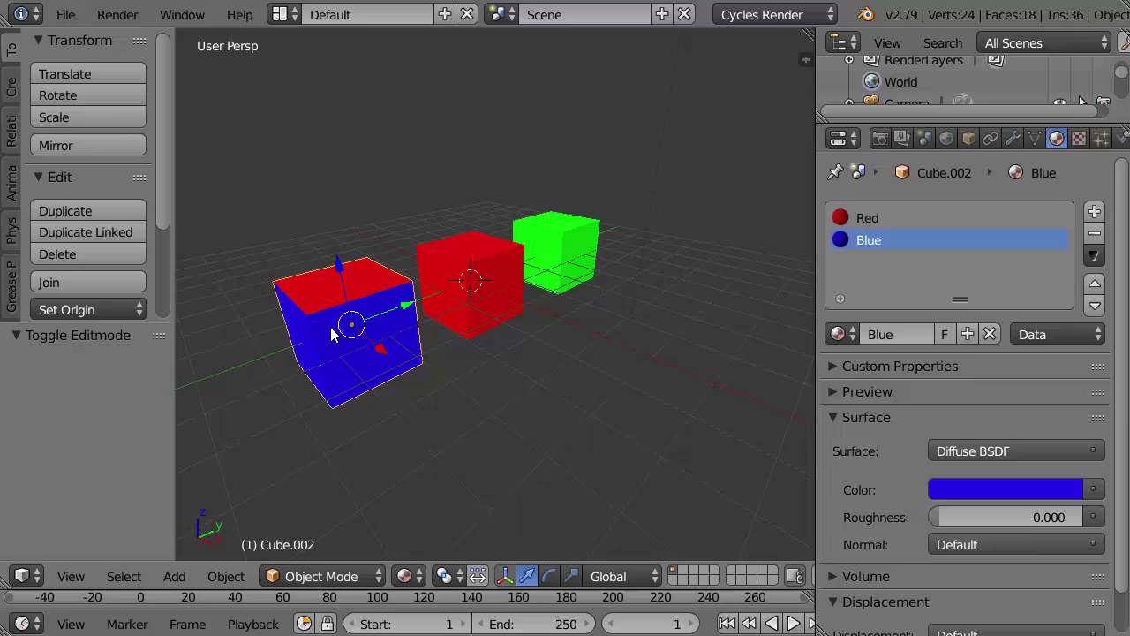
{"action": "right_click", "coordinate": [481, 281]}
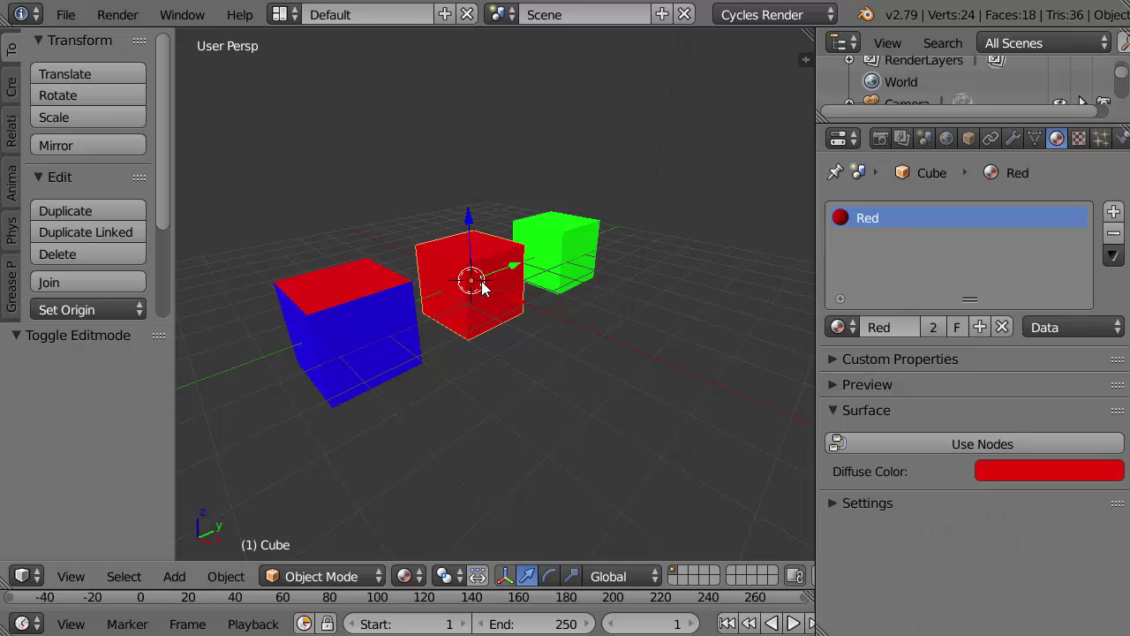
{"action": "right_click", "coordinate": [567, 268]}
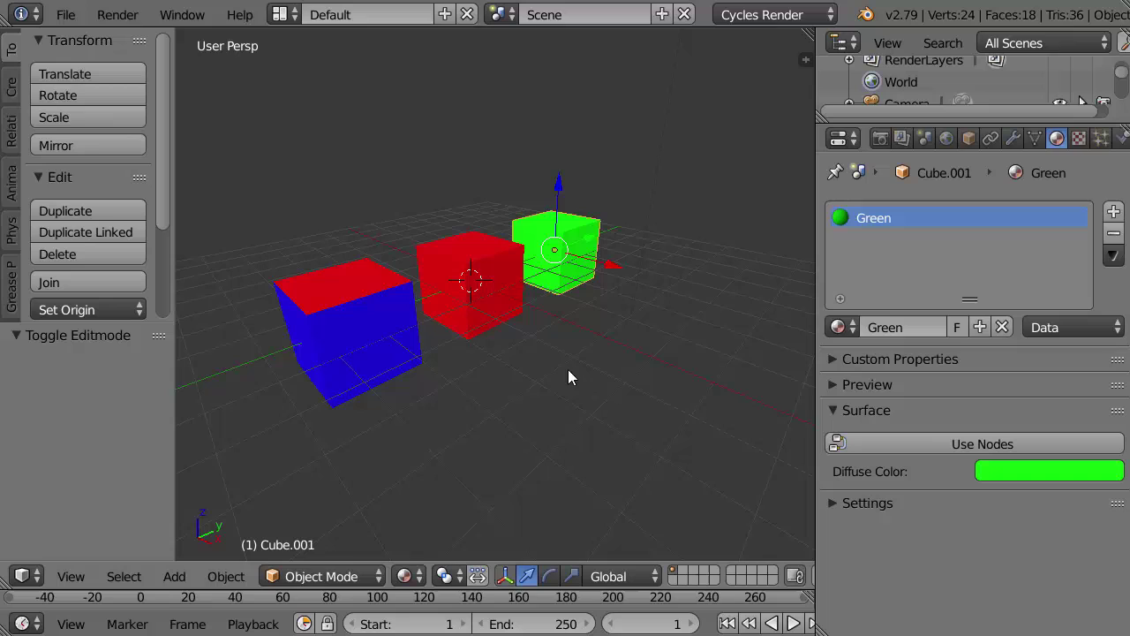
{"action": "scroll", "coordinate": [577, 370], "scroll_direction": "up", "scroll_amount": 2}
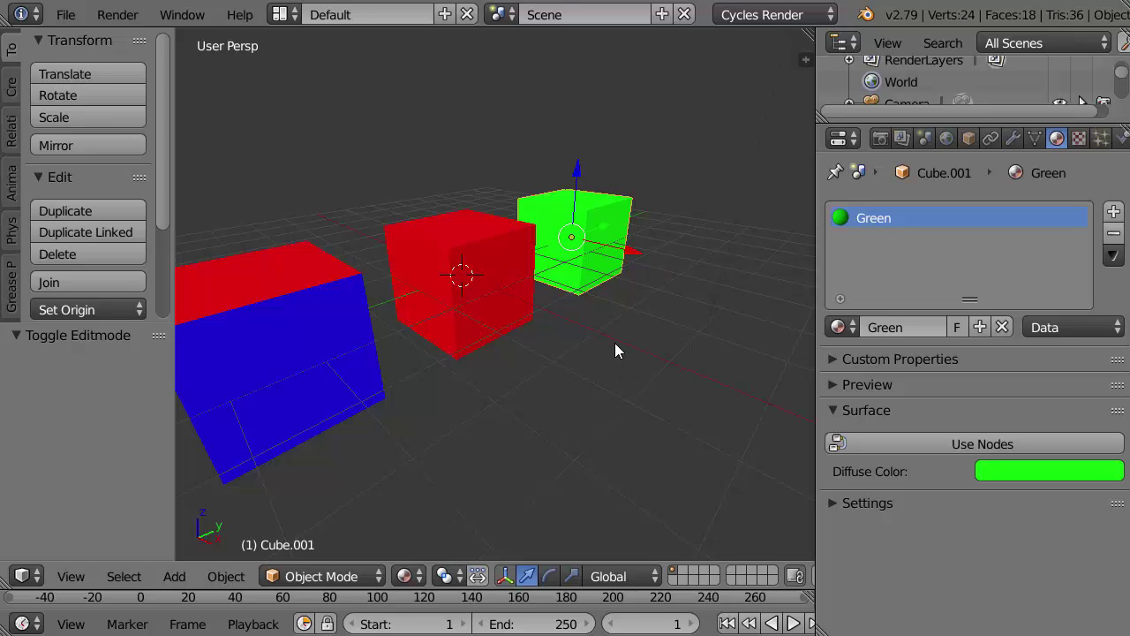
Put the green cube into Edit Mode and select only its right and front faces
{"action": "left_click", "coordinate": [350, 578]}
{"action": "left_click", "coordinate": [344, 527]}
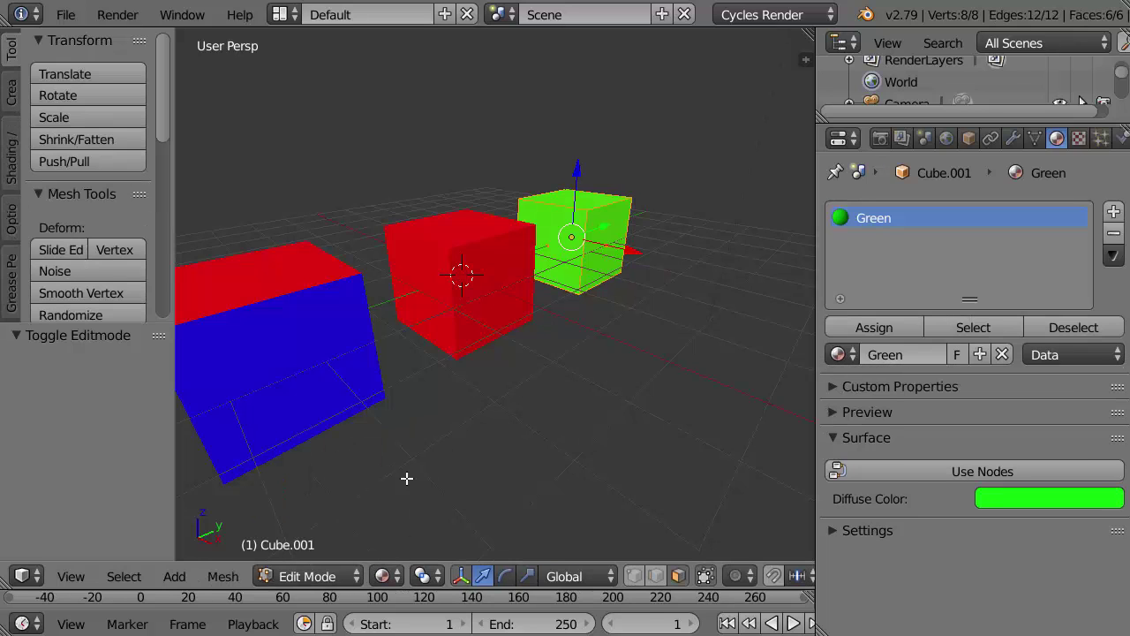
{"action": "key", "text": "a"}
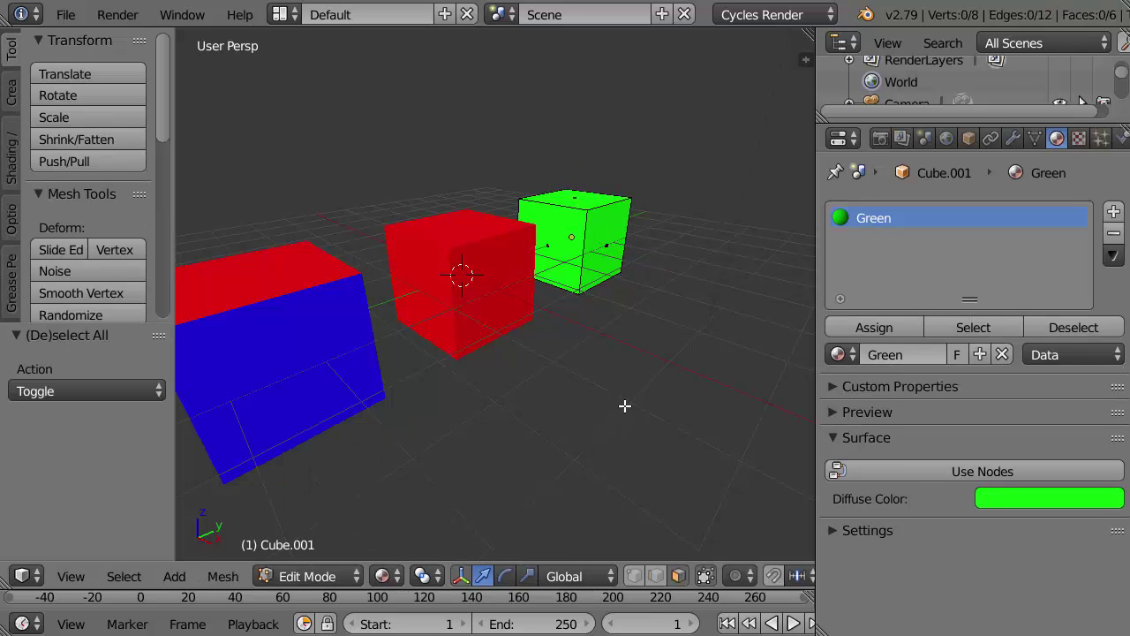
{"action": "right_click", "coordinate": [608, 247]}
{"action": "right_click", "coordinate": [549, 247], "text": "shift"}
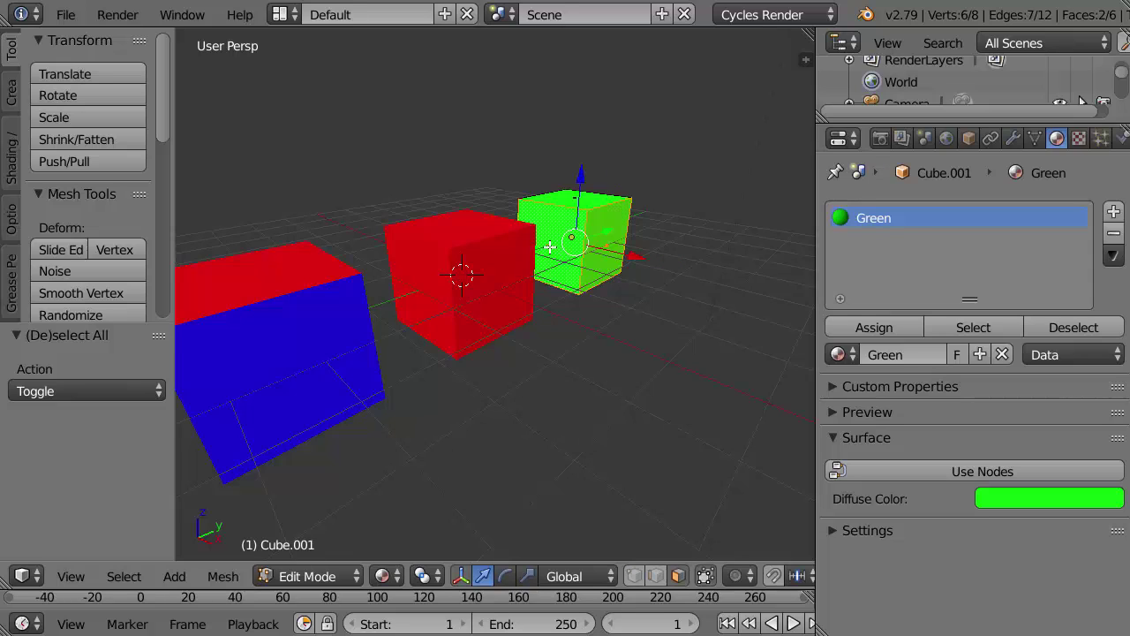
Add a second material slot with a new yellow material named 'Yellow'
{"action": "left_click", "coordinate": [1120, 213]}
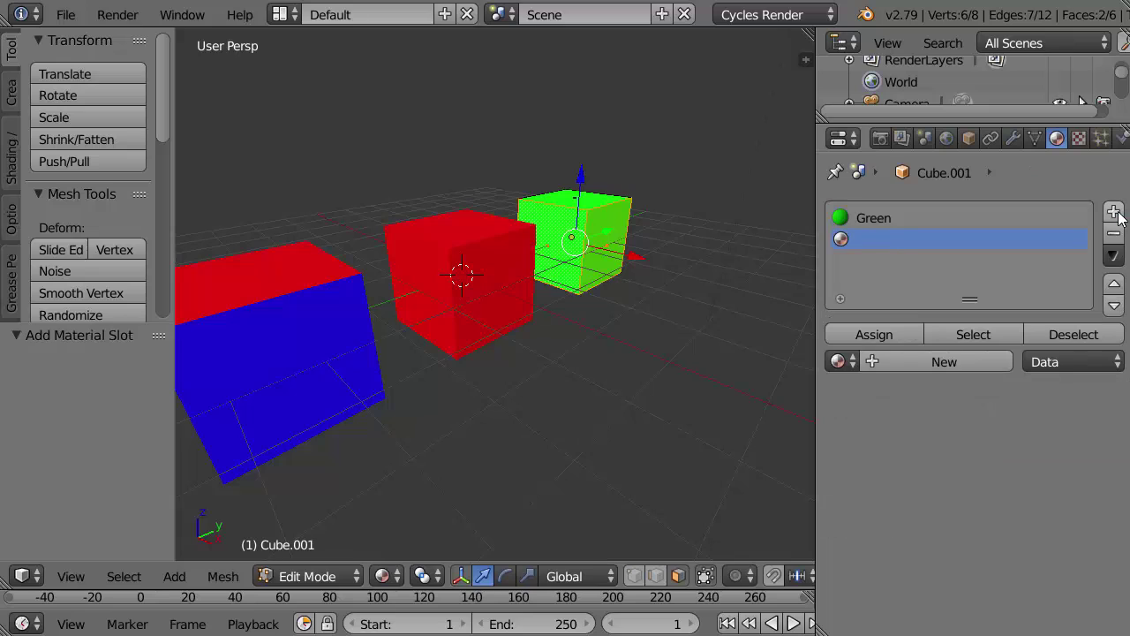
{"action": "left_click", "coordinate": [925, 359]}
{"action": "left_click", "coordinate": [990, 510]}
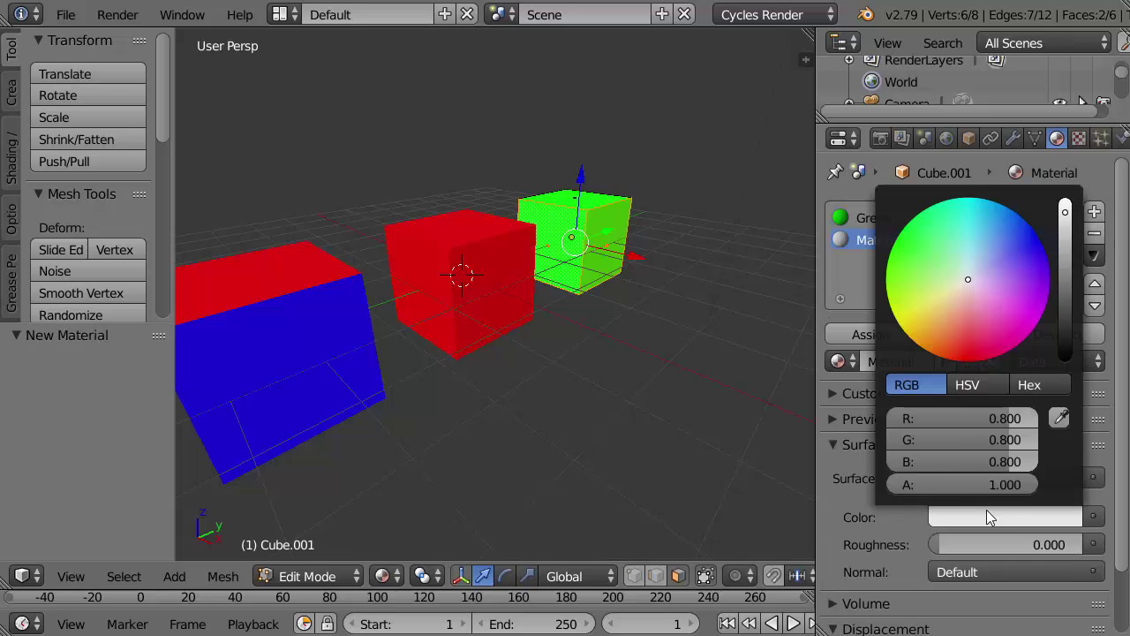
{"action": "mouse_move", "coordinate": [911, 318]}
{"action": "left_mouse_down"}
{"action": "mouse_move", "coordinate": [891, 310]}
{"action": "mouse_move", "coordinate": [897, 326]}
{"action": "left_mouse_up"}
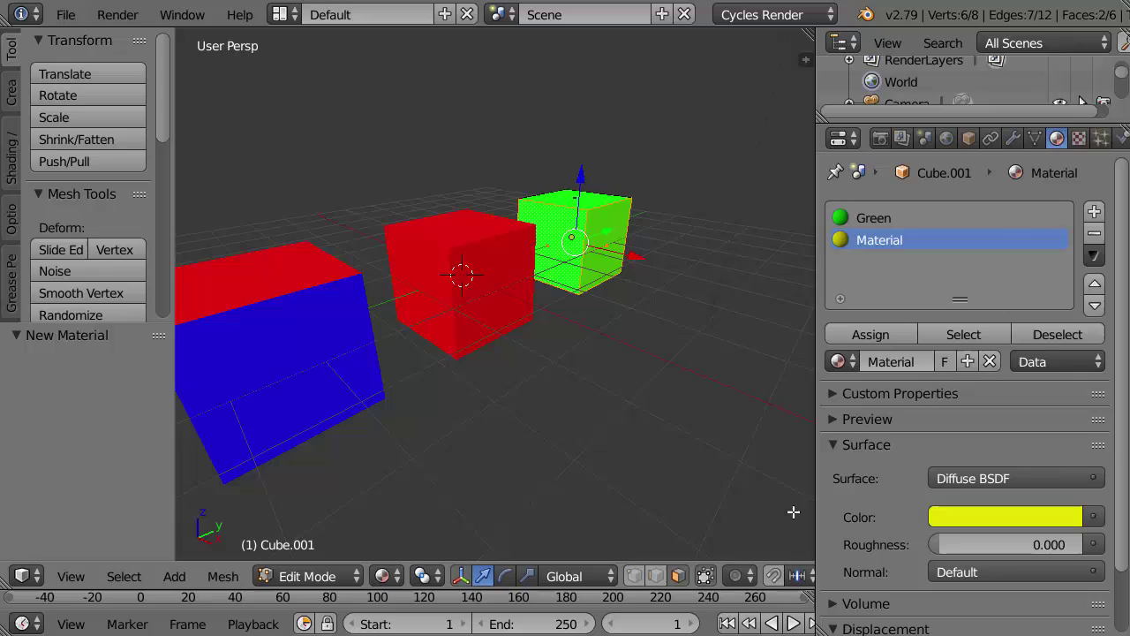
{"action": "left_click", "coordinate": [887, 362]}
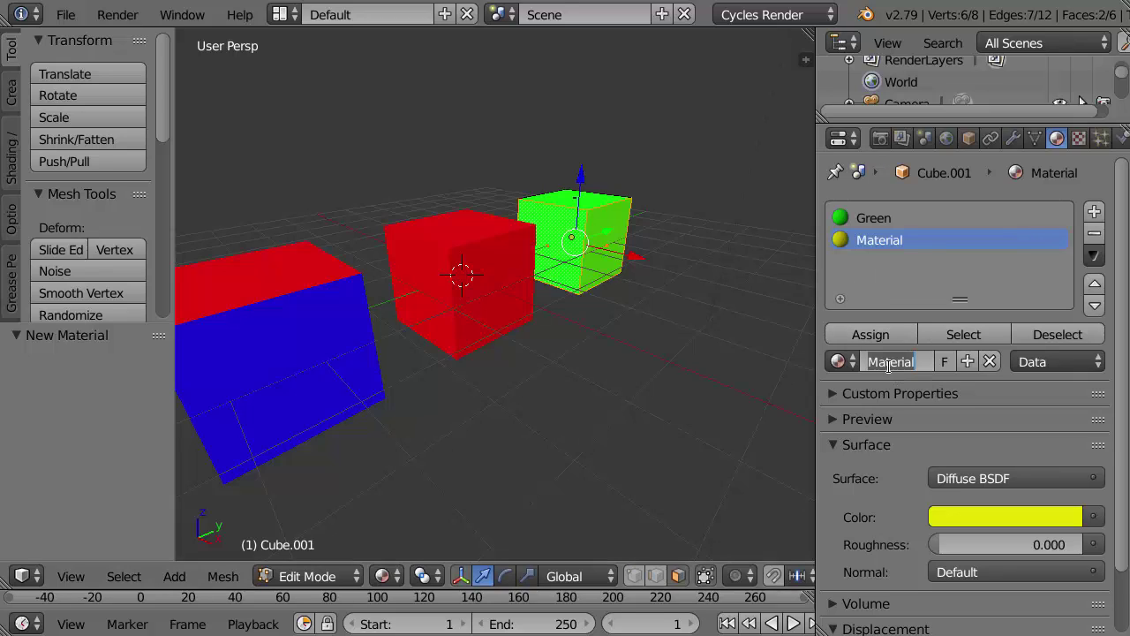
{"action": "type", "text": "Ye"}
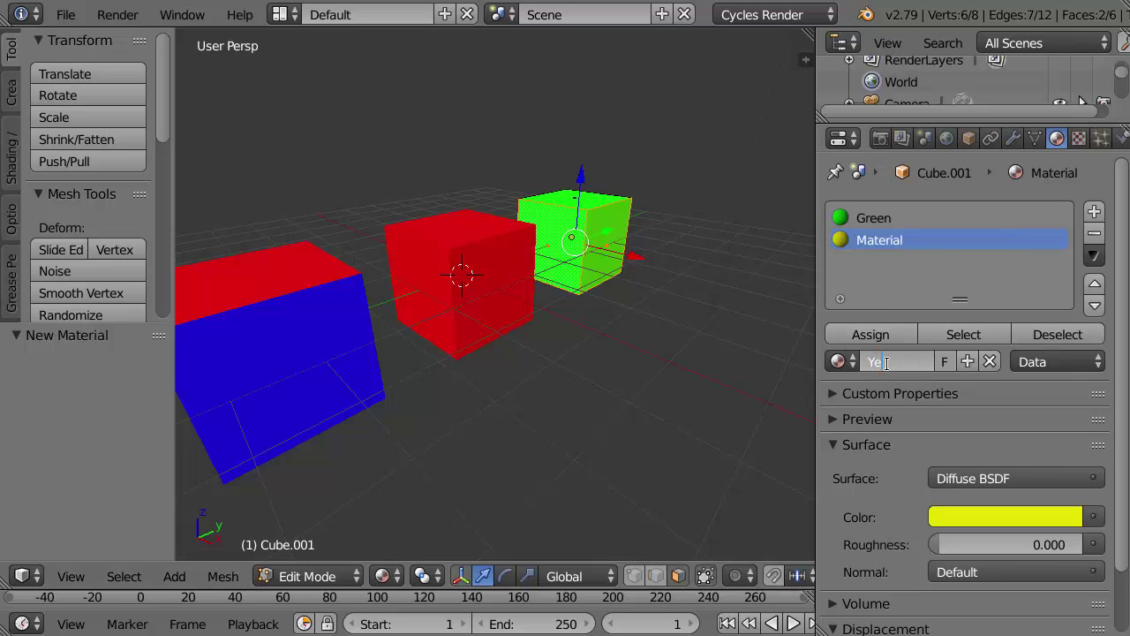
{"action": "type", "text": "llow"}
{"action": "key", "text": "Return"}
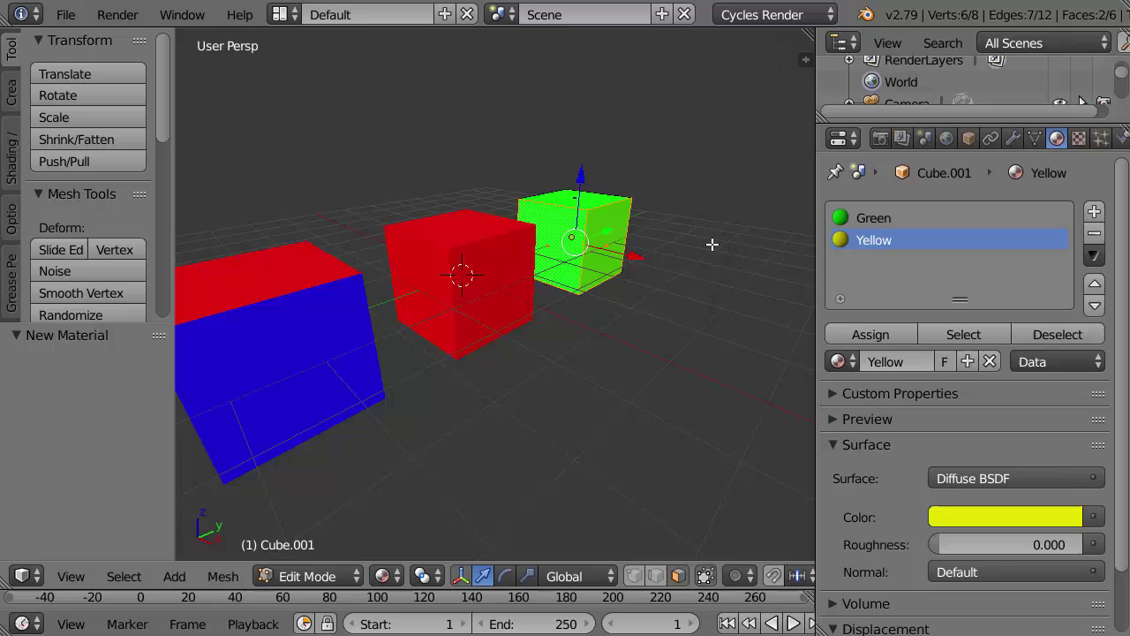
Assign the Yellow slot to the cube's two selected side faces, keeping the top green
{"action": "left_click", "coordinate": [879, 338]}
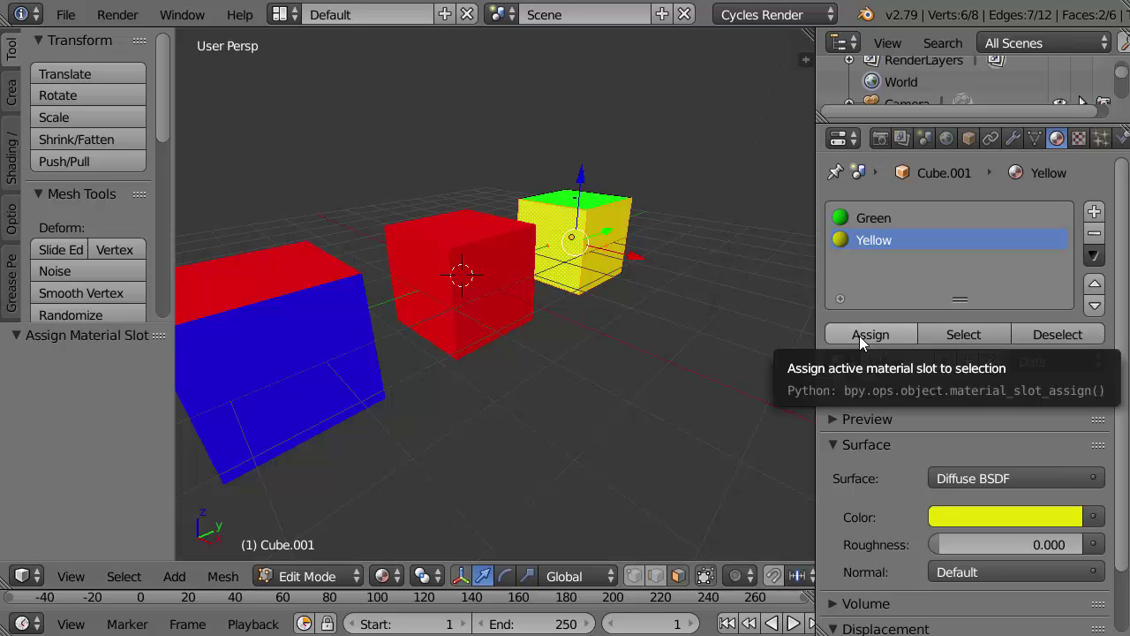
{"action": "left_click", "coordinate": [850, 363]}
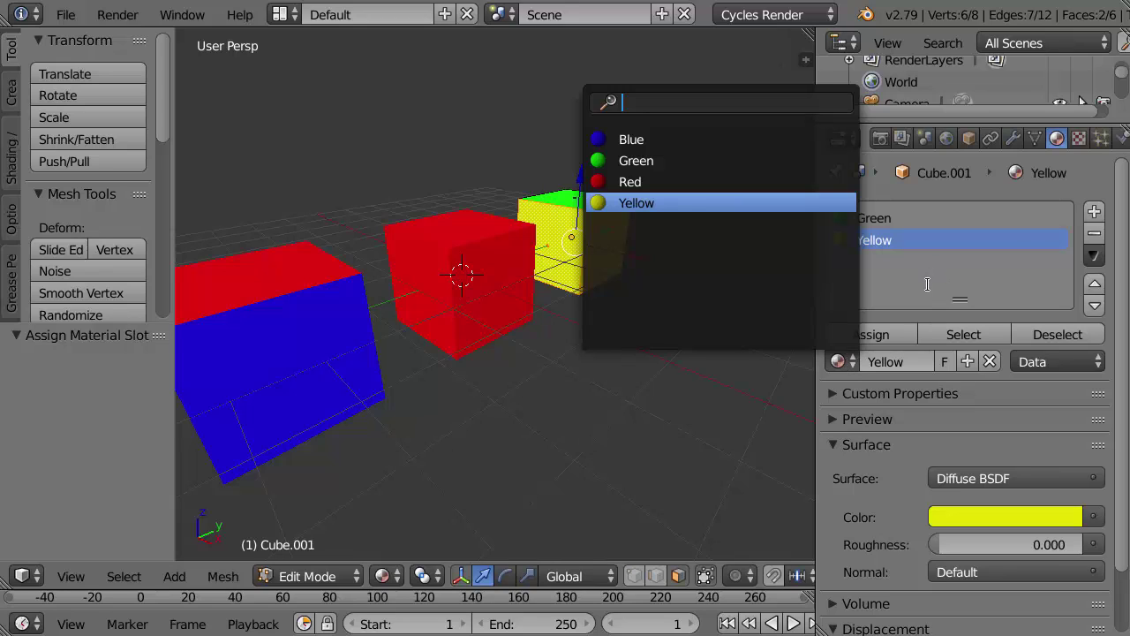
{"action": "key", "text": "Escape"}
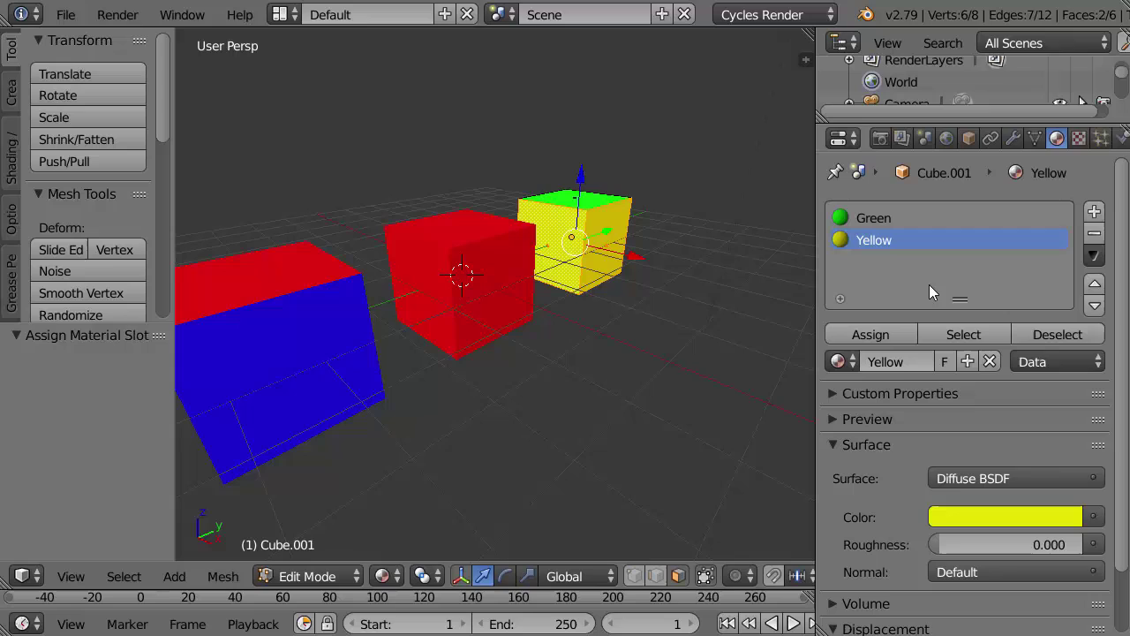
Return to Object Mode and select the red cube, the red-and-blue box, then Cube.001 again
{"action": "left_click", "coordinate": [301, 577]}
{"action": "left_click", "coordinate": [314, 545]}
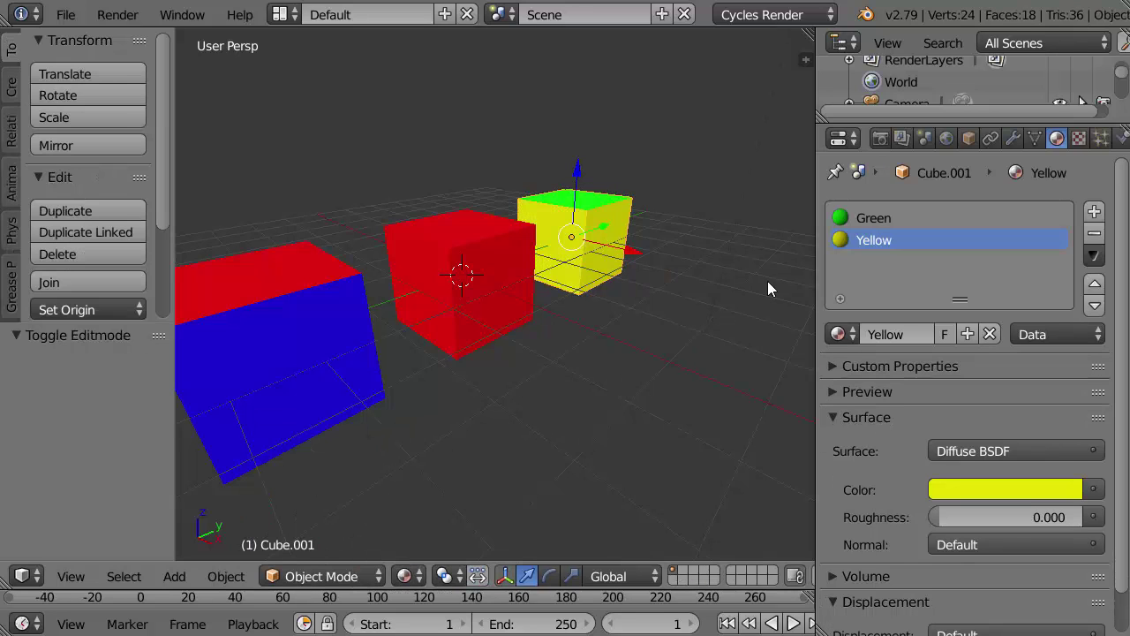
{"action": "right_click", "coordinate": [480, 286]}
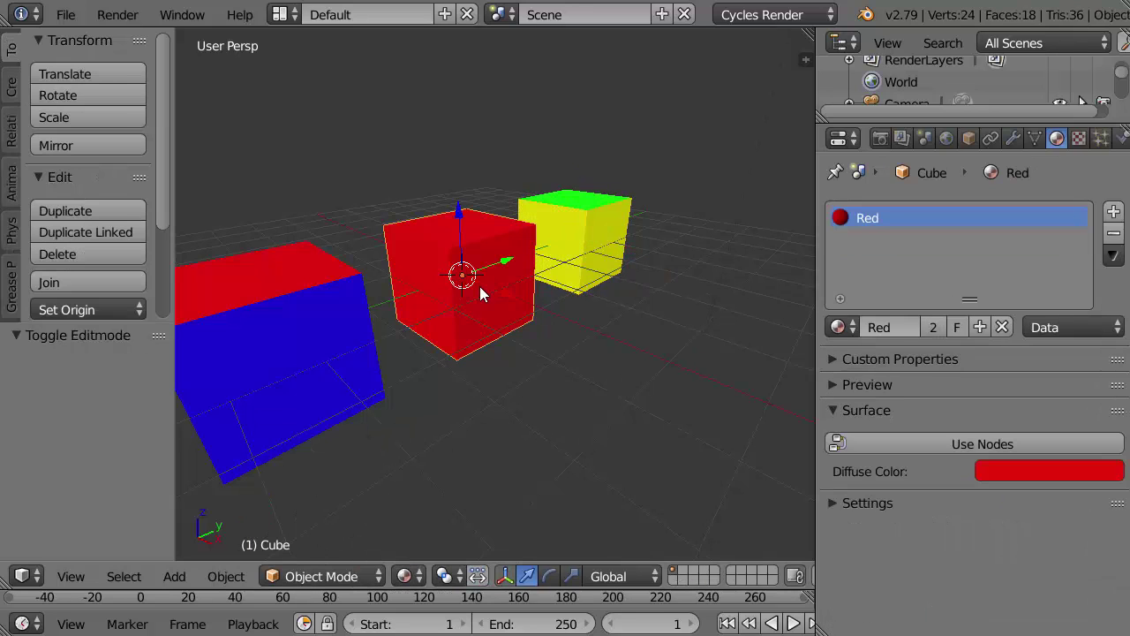
{"action": "right_click", "coordinate": [329, 348]}
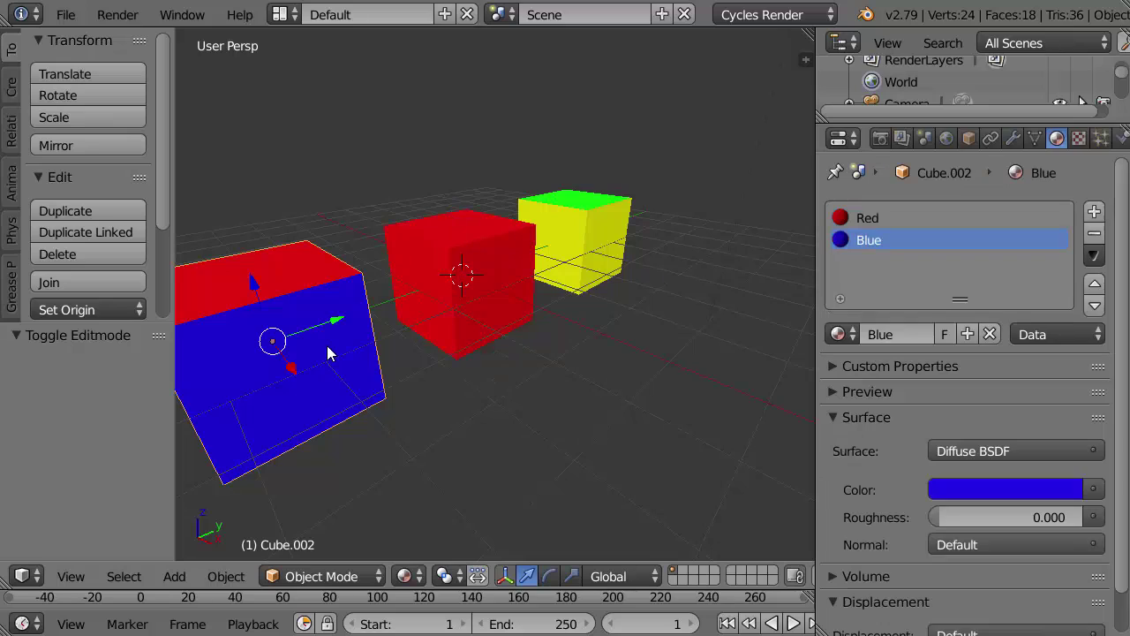
{"action": "right_click", "coordinate": [589, 256]}
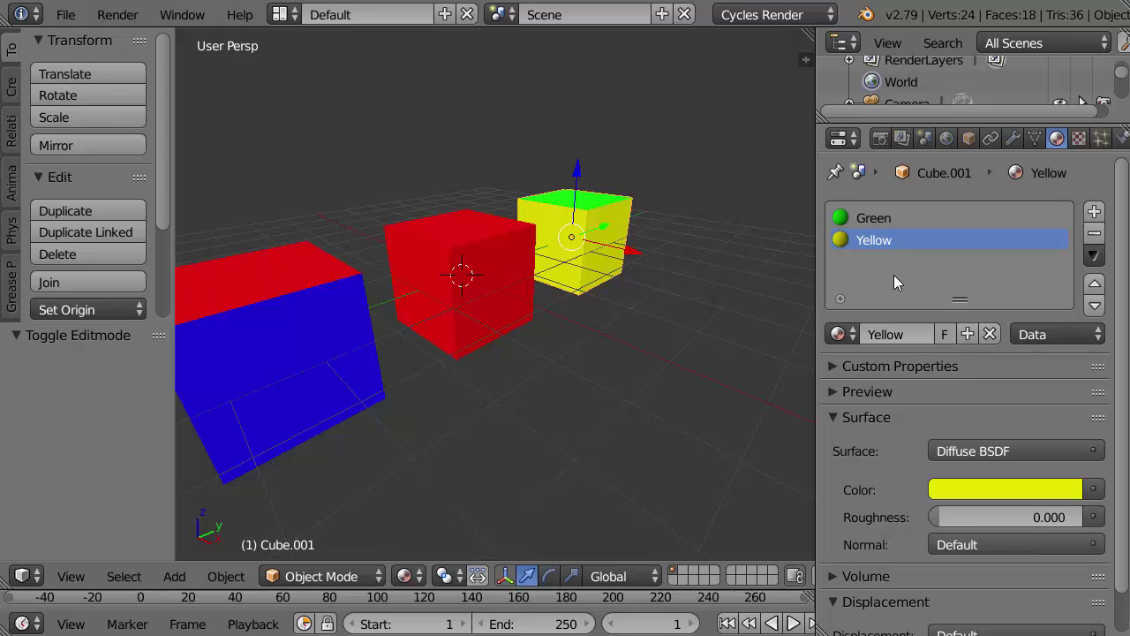
Switch Cube.001 back to Edit Mode, add an empty third material slot and browse existing materials
{"action": "left_click", "coordinate": [345, 579]}
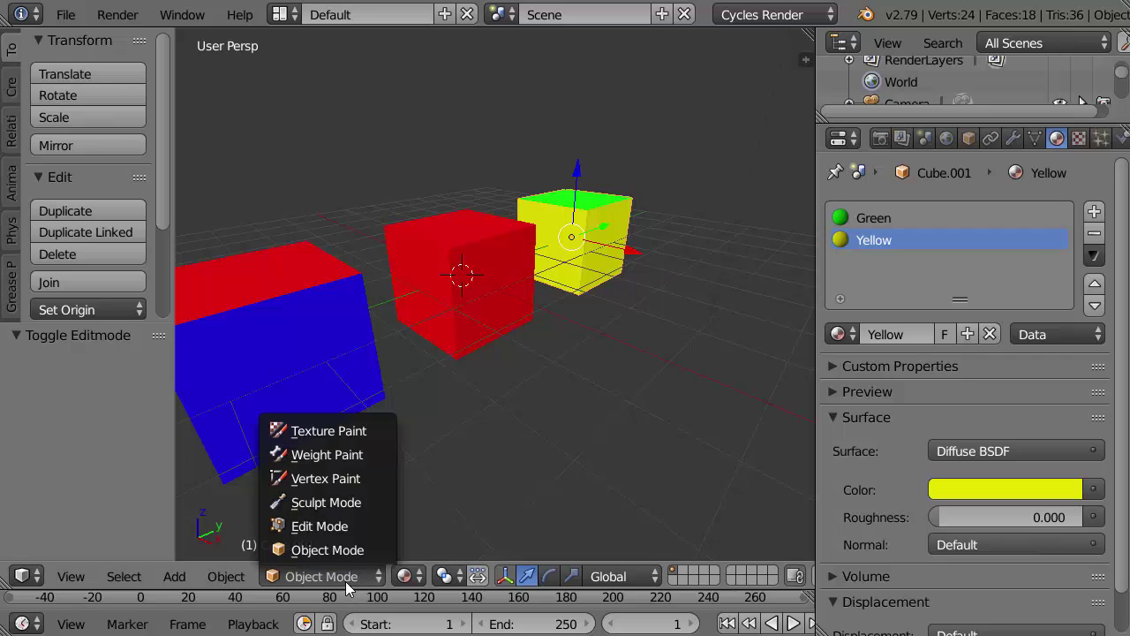
{"action": "left_click", "coordinate": [337, 530]}
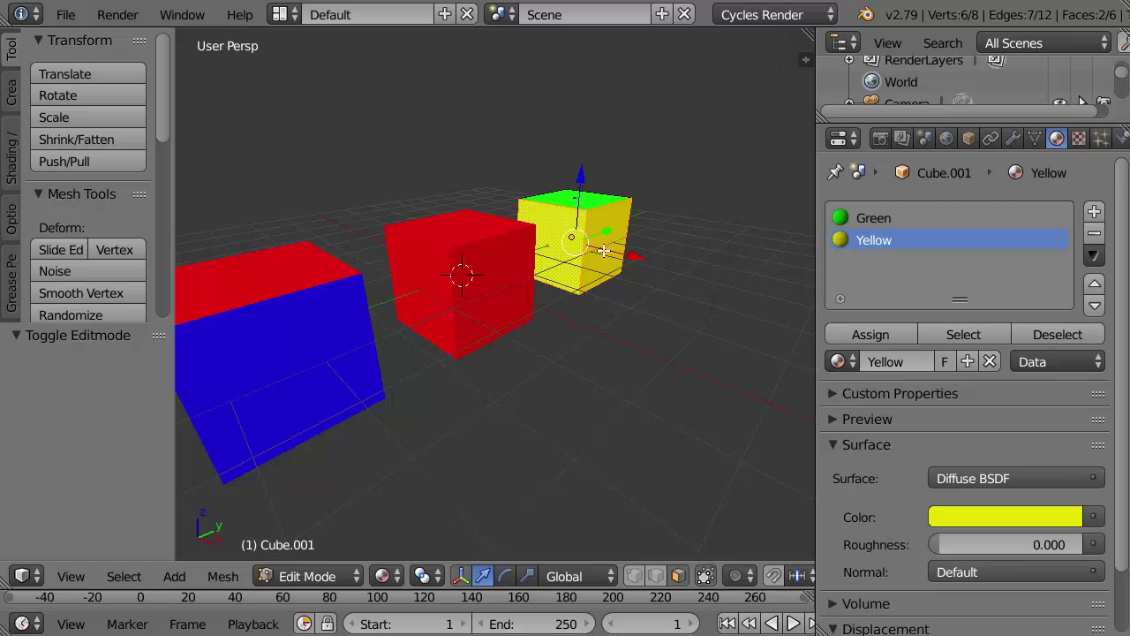
{"action": "scroll", "coordinate": [605, 273], "scroll_direction": "up", "scroll_amount": 2}
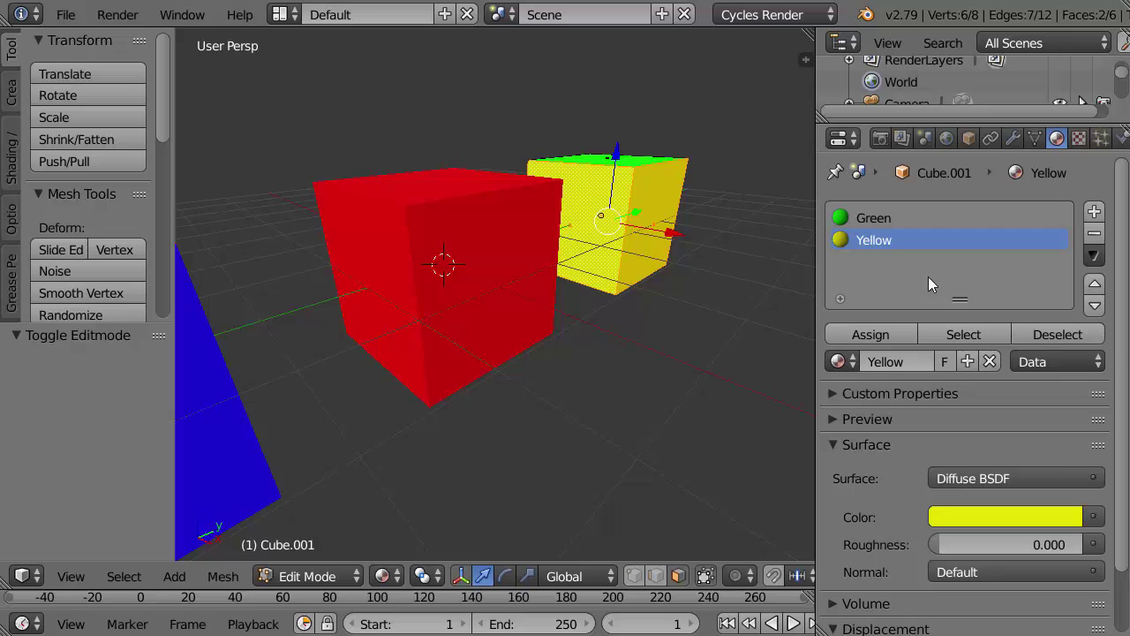
{"action": "left_click", "coordinate": [1094, 213]}
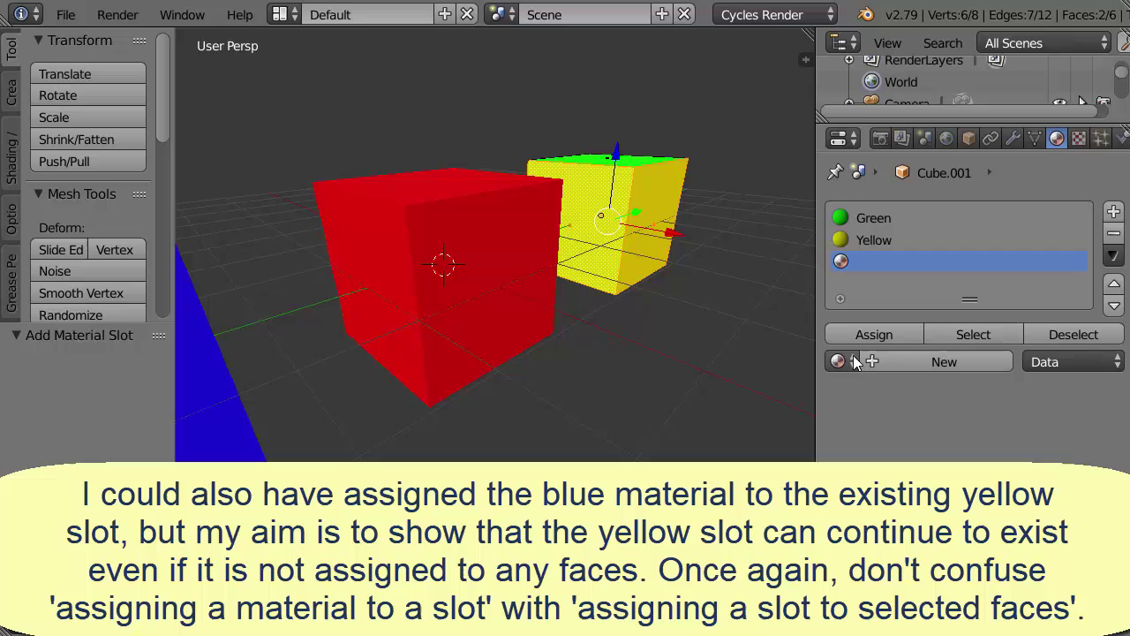
{"action": "left_click", "coordinate": [850, 361]}
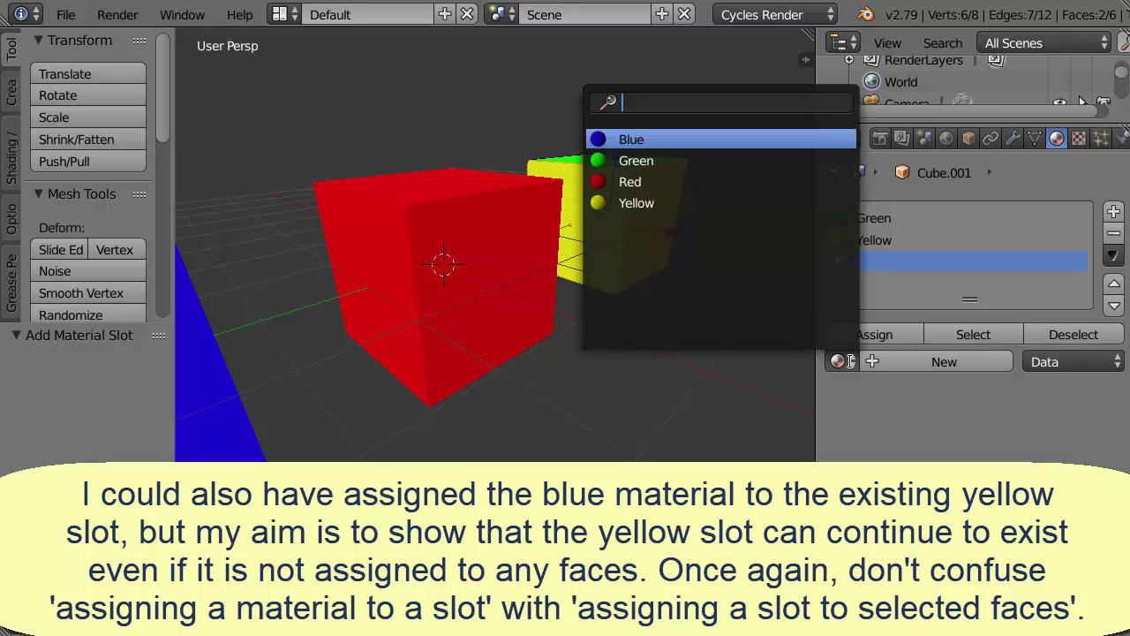
Load Blue into the third slot and assign it to the selected side faces
{"action": "left_click", "coordinate": [650, 141]}
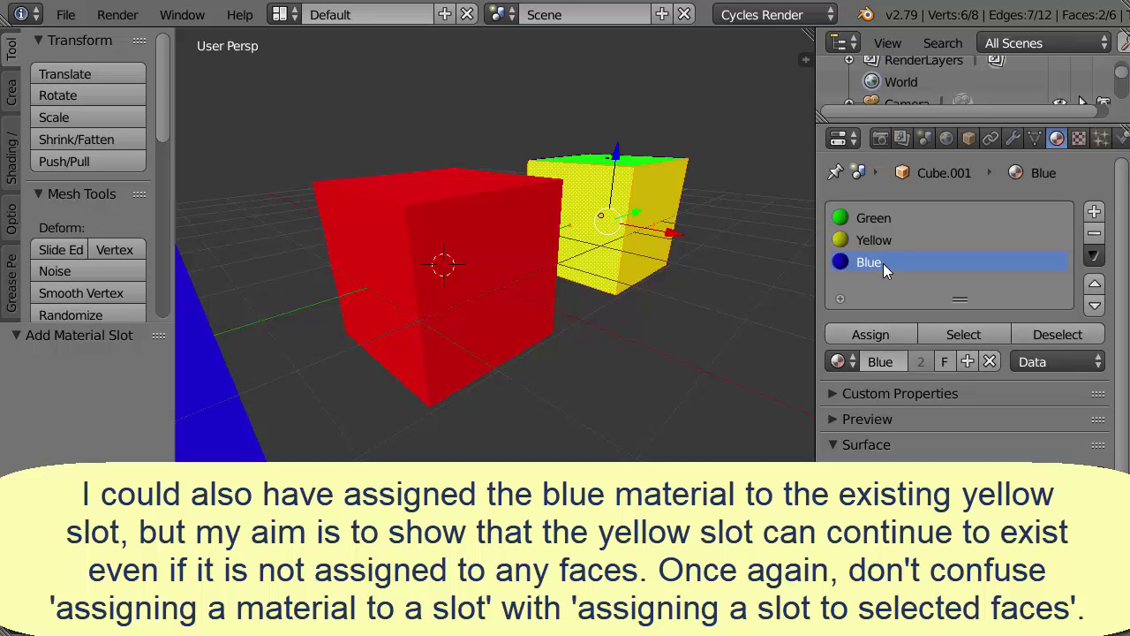
{"action": "left_click", "coordinate": [879, 335]}
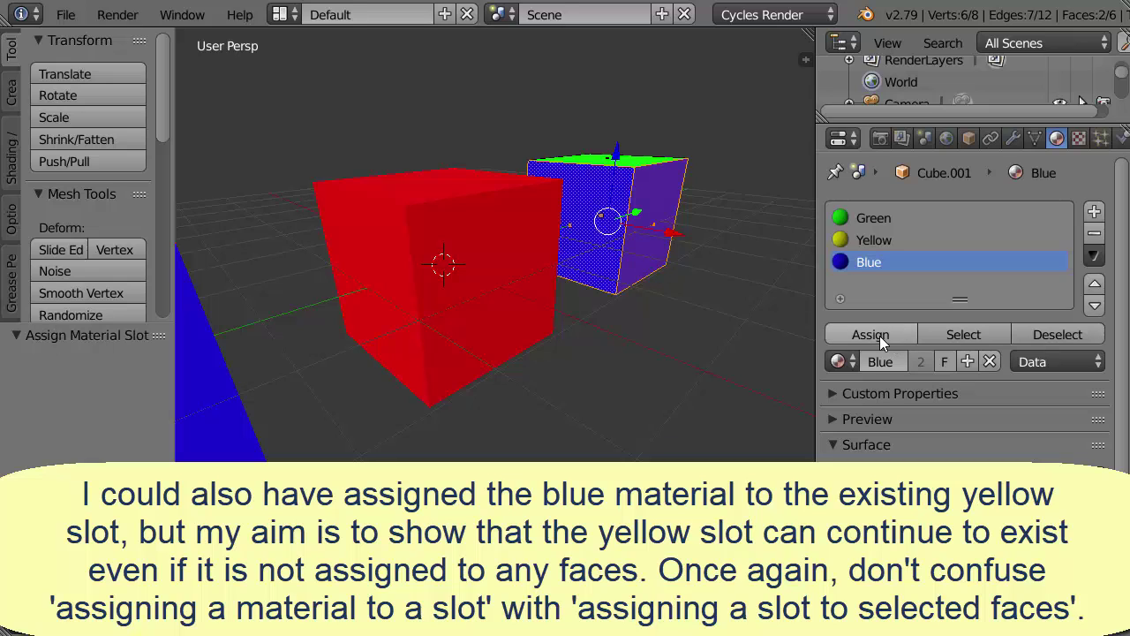
{"action": "middle_click_drag", "start_coordinate": [615, 396], "coordinate": [609, 401]}
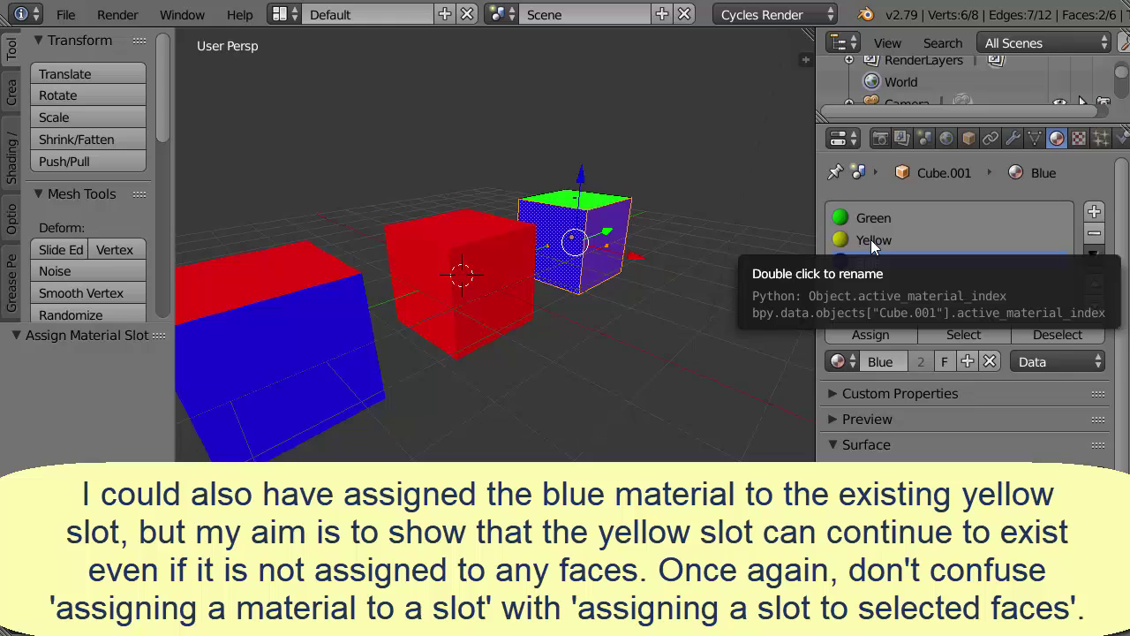
{"action": "left_click", "coordinate": [849, 363]}
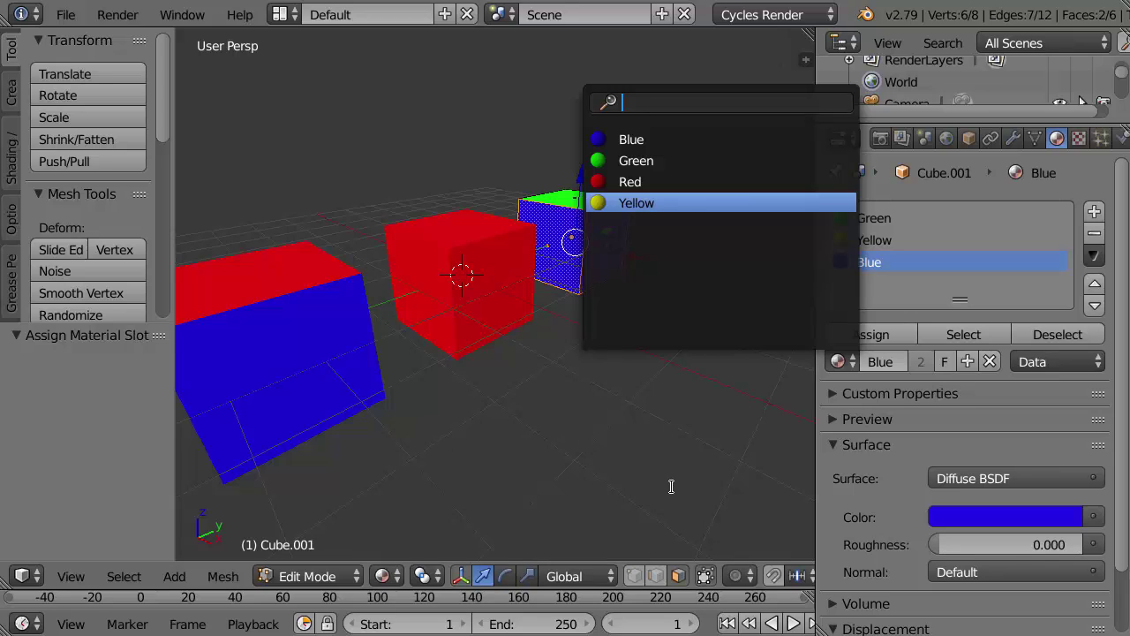
{"action": "left_click", "coordinate": [998, 296]}
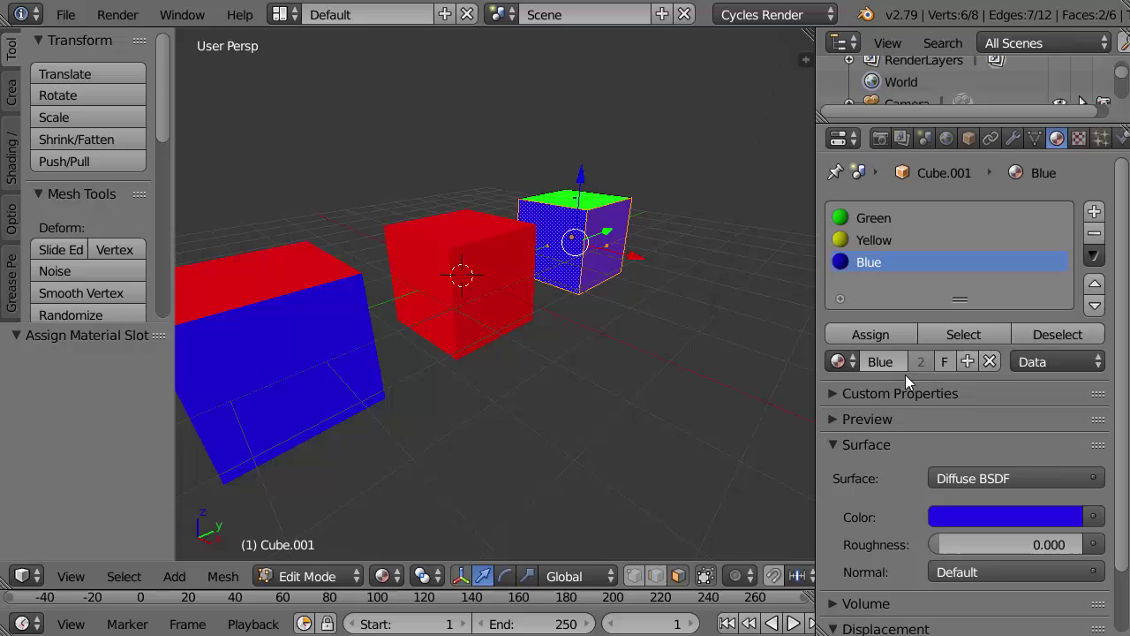
Make the unused Yellow slot active to show it still holds the yellow material
{"action": "left_click", "coordinate": [879, 239]}
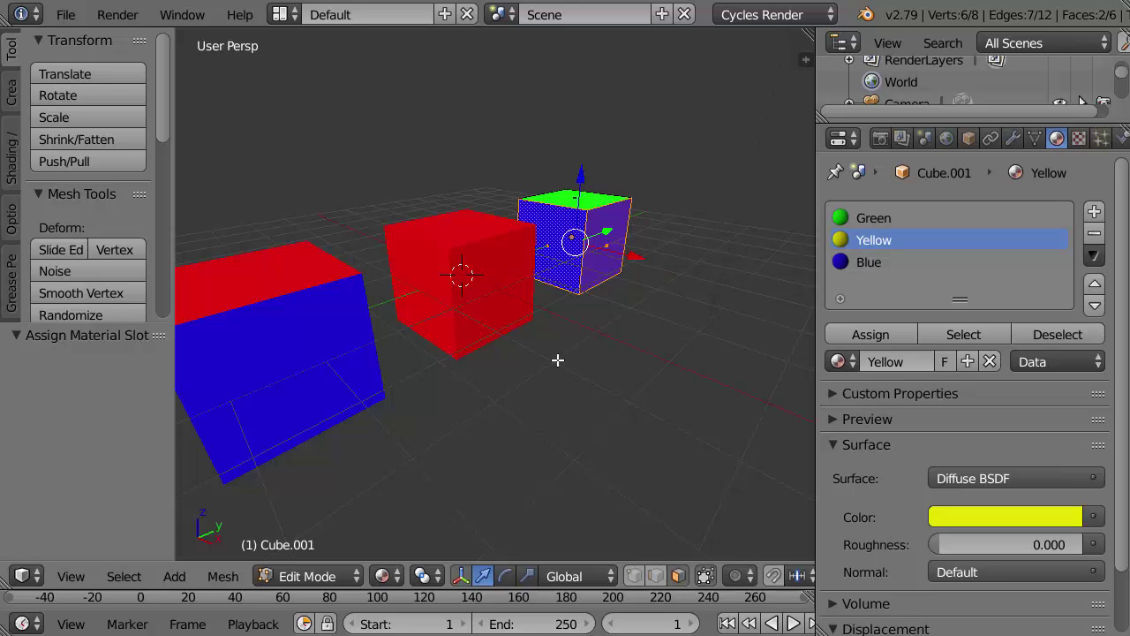
{"action": "middle_click_drag", "start_coordinate": [577, 398], "coordinate": [577, 406]}
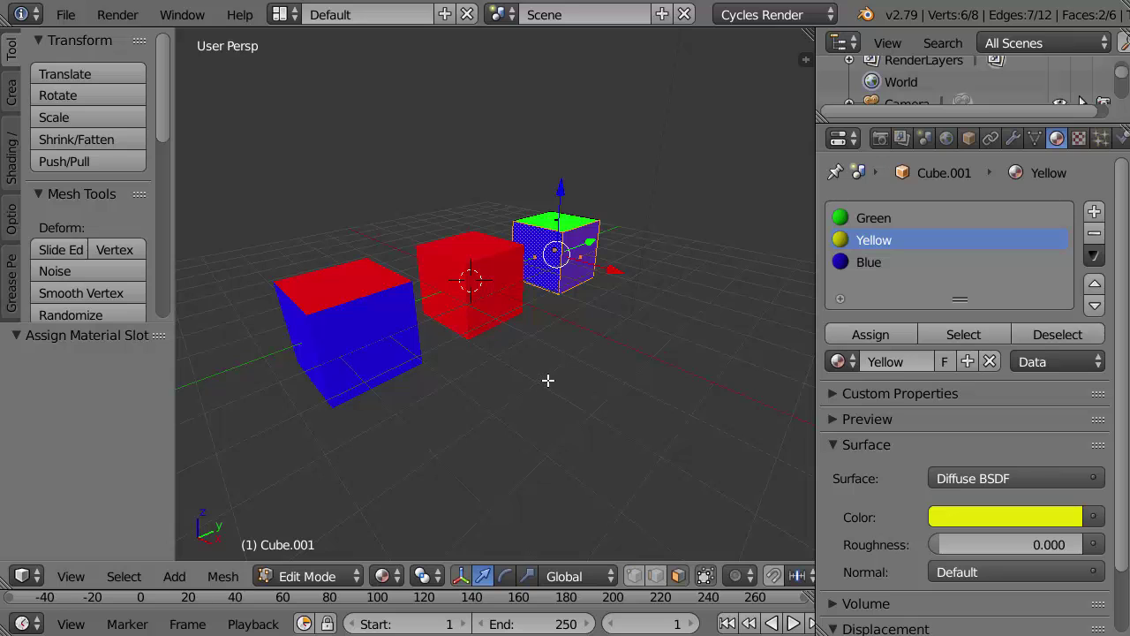
{"action": "middle_click_drag", "start_coordinate": [542, 370], "coordinate": [588, 474]}
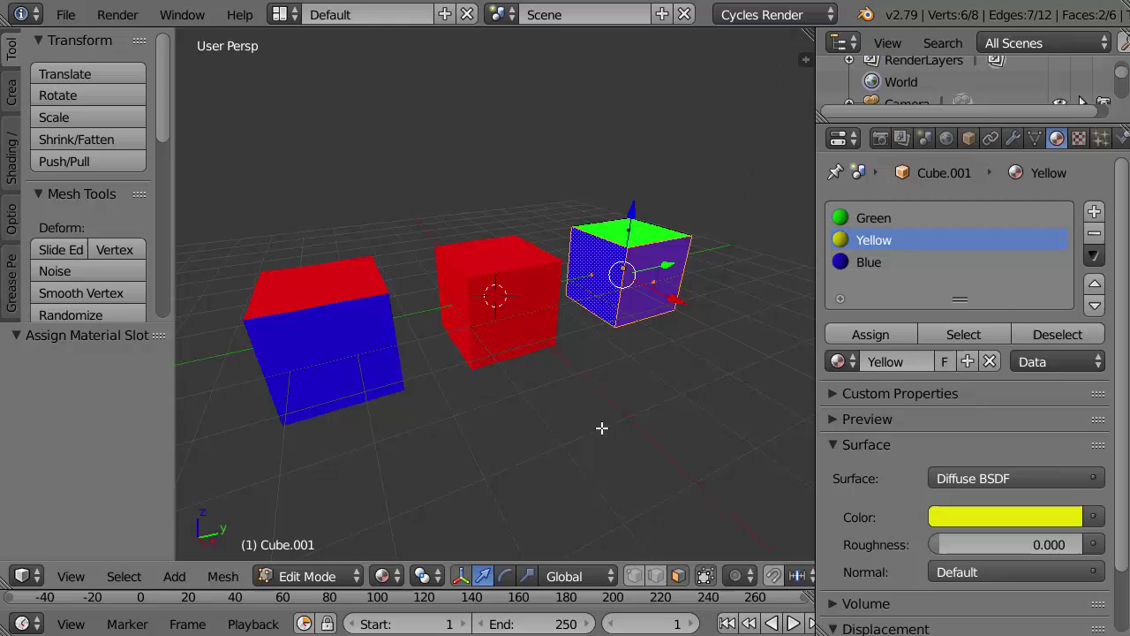